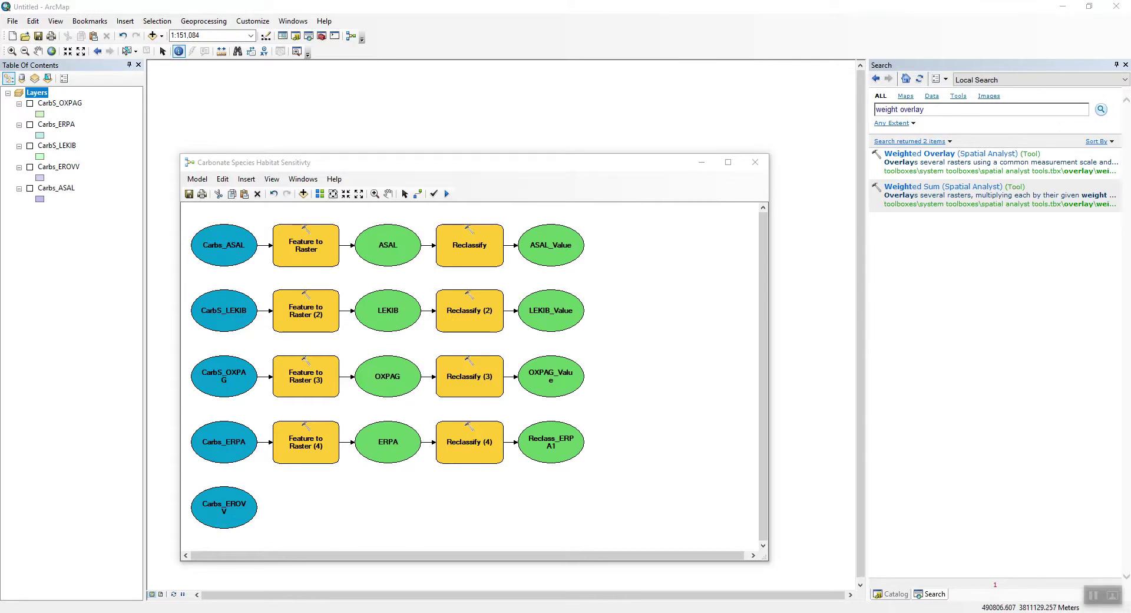
Turn on all five species layers at once and move the model window aside to uncover the map.
ctrl+click(30, 104)
mouse_move(354, 162)
mouse_down()
mouse_move(579, 461)
mouse_move(599, 427)
mouse_up()
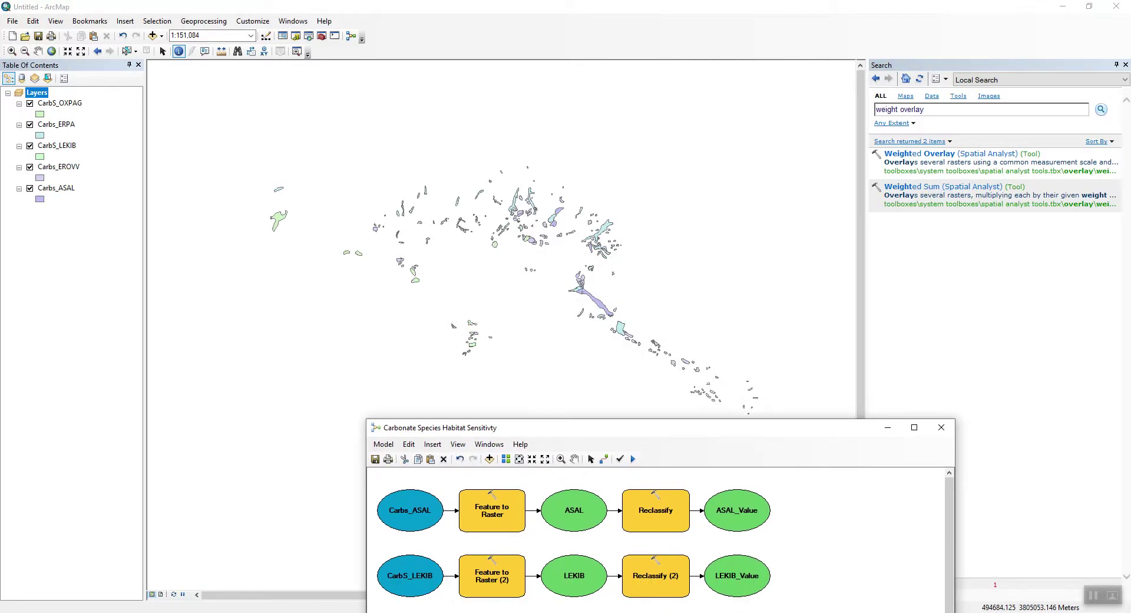
Identify the overlapping species polygons in the central cluster of the map, then bring the model back into view.
click(12, 51)
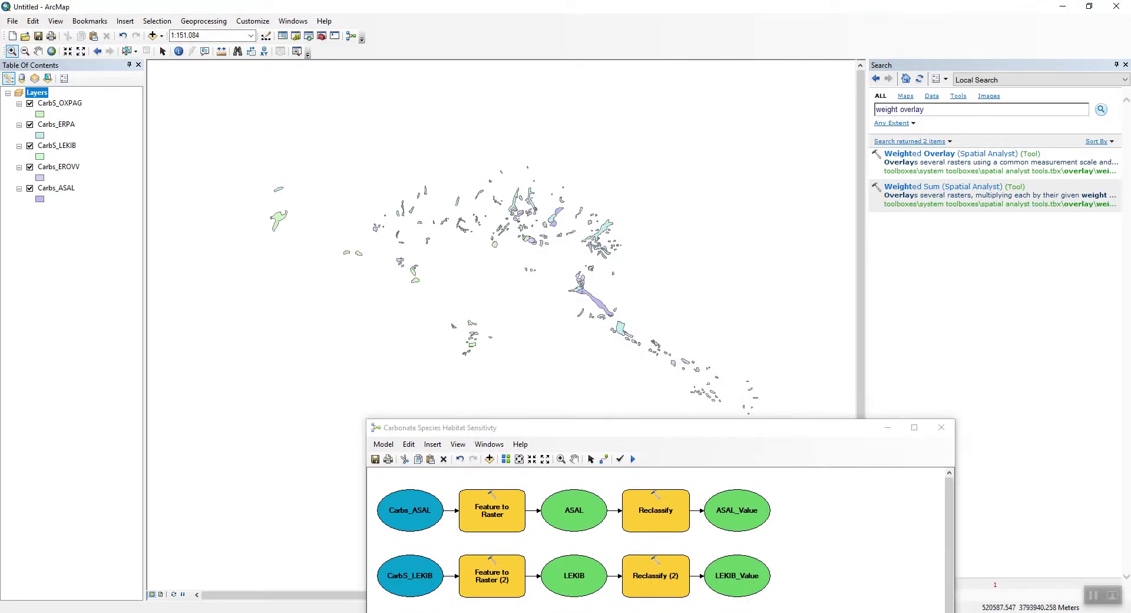
drag(510, 210, 611, 318)
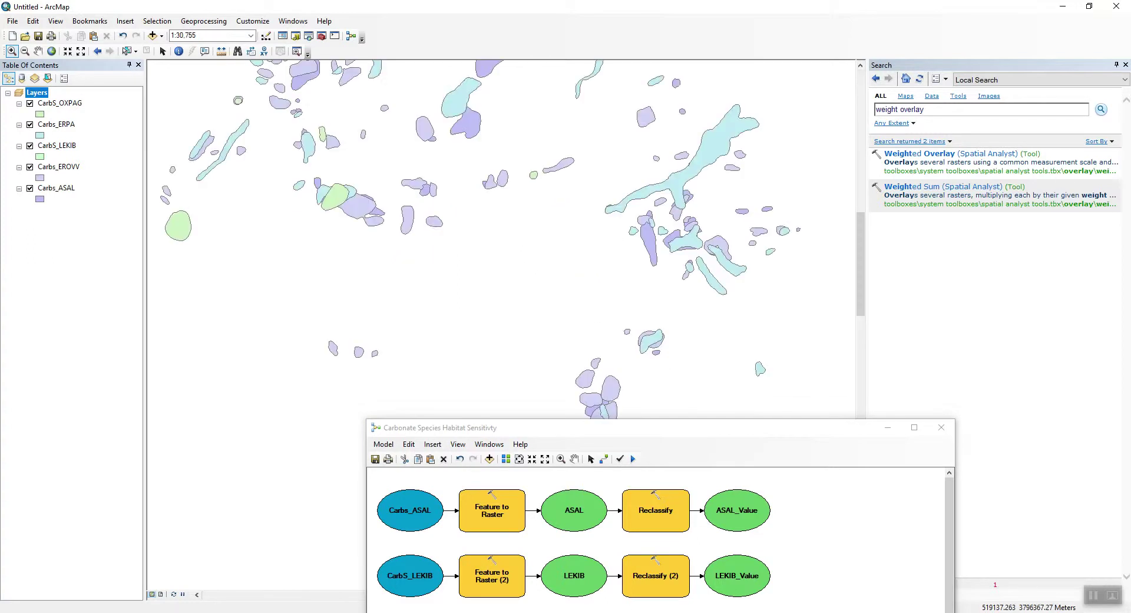
mouse_move(634, 427)
mouse_down()
mouse_move(623, 474)
mouse_move(567, 504)
mouse_up()
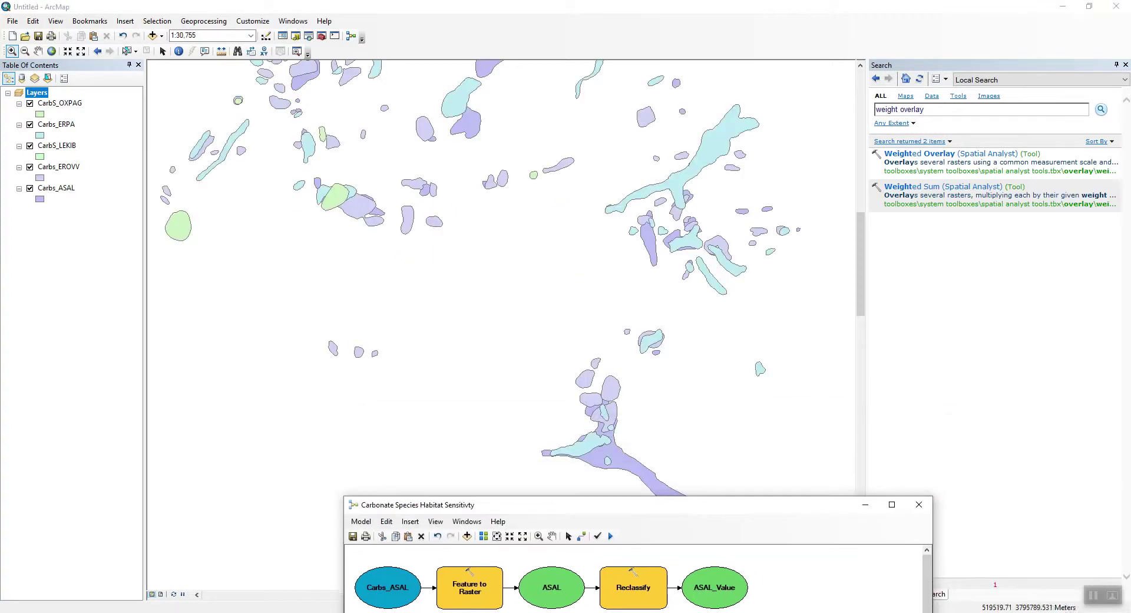
click(178, 52)
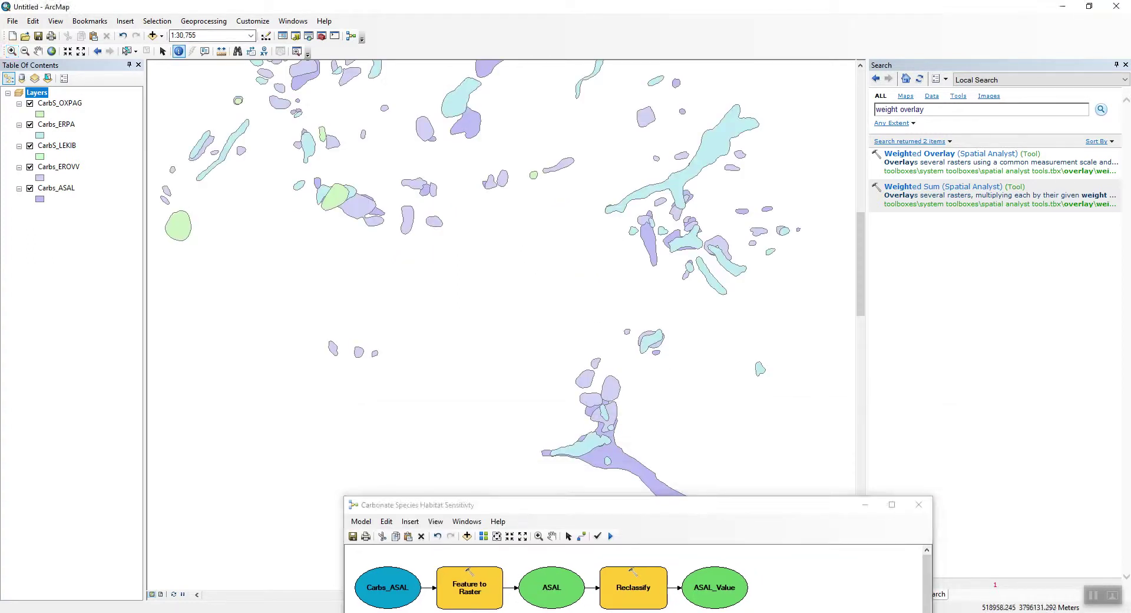
click(621, 461)
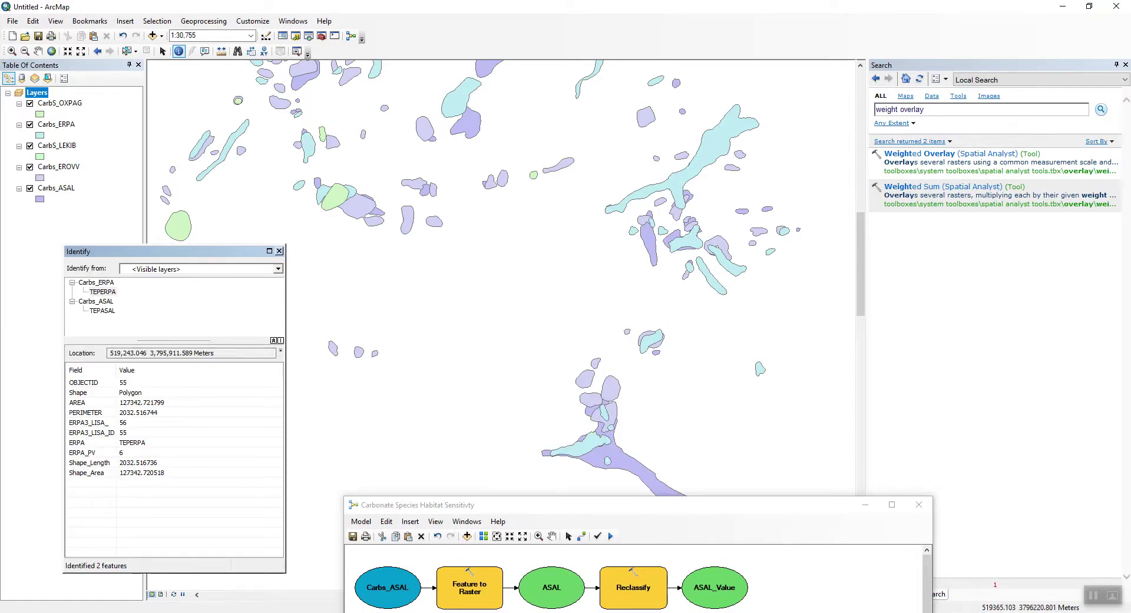
click(606, 413)
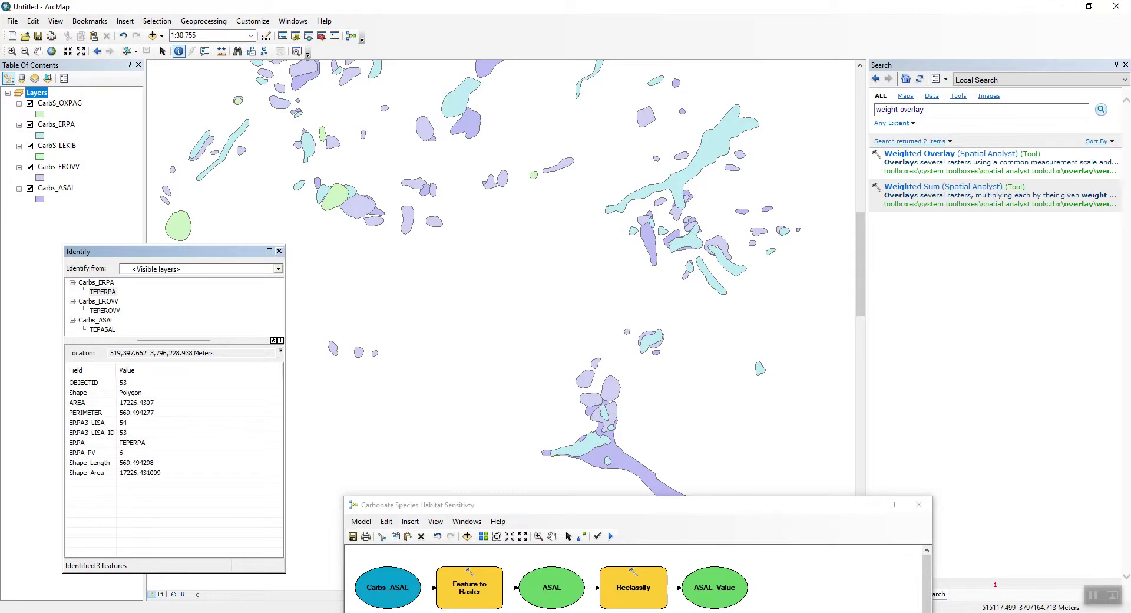
click(279, 251)
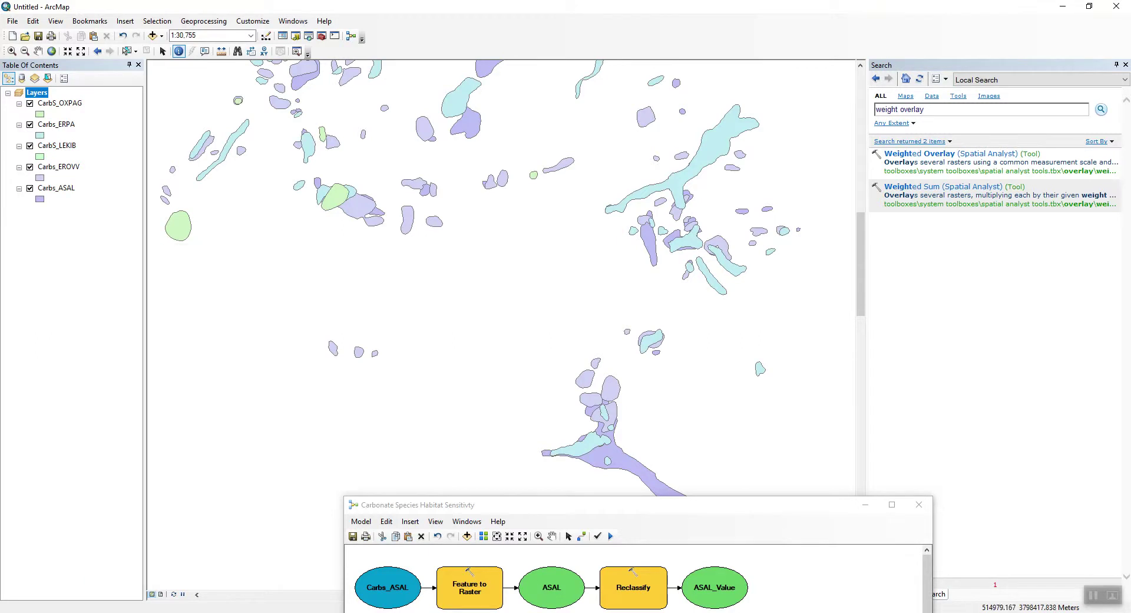
drag(590, 504, 487, 184)
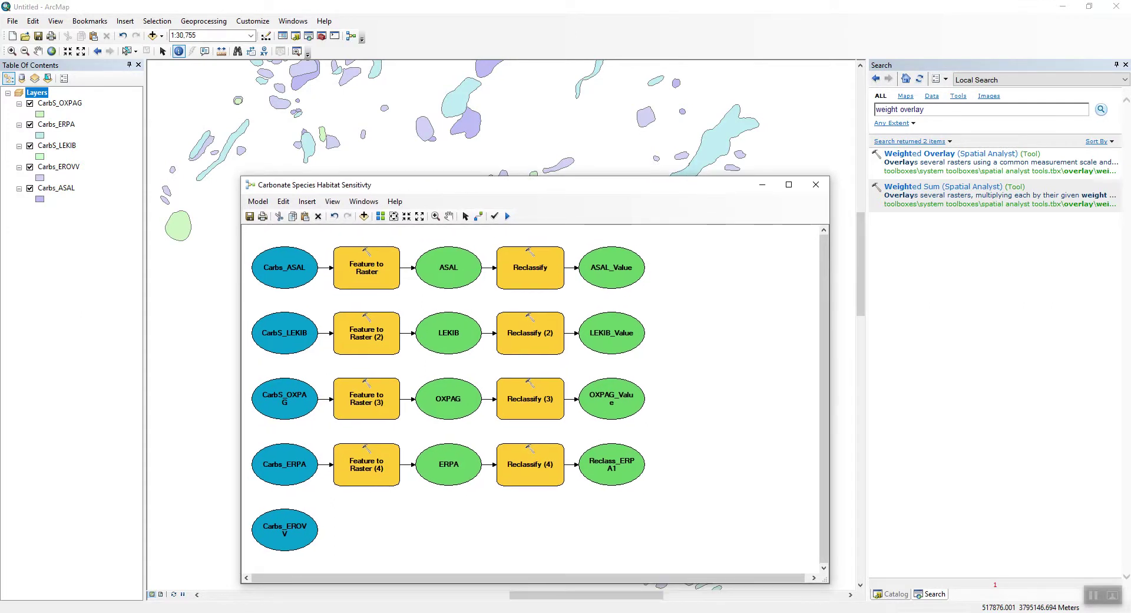
drag(486, 185, 490, 183)
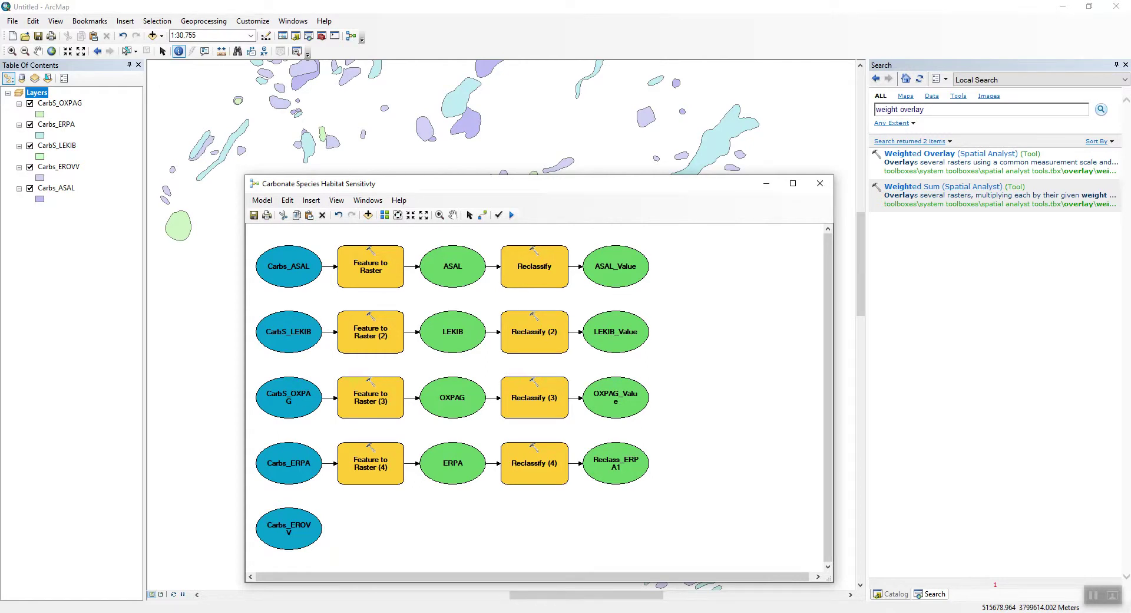
Add a Feature to Raster (Conversion) tool to the model and connect Carbs_EROVV as its input features.
drag(941, 109, 862, 111)
text(feature to raster)
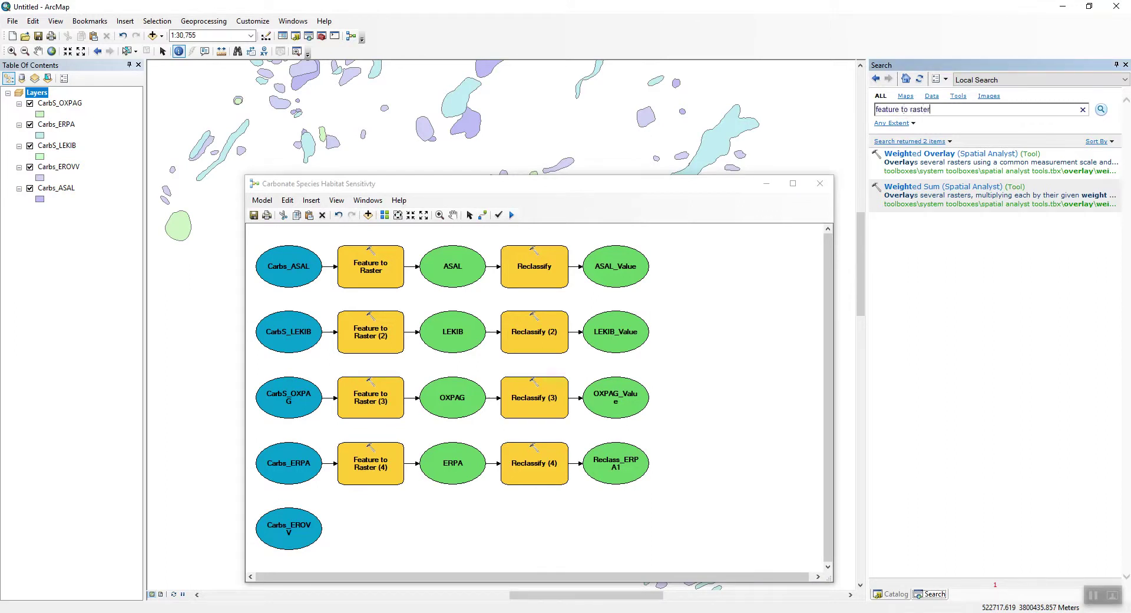
key(Return)
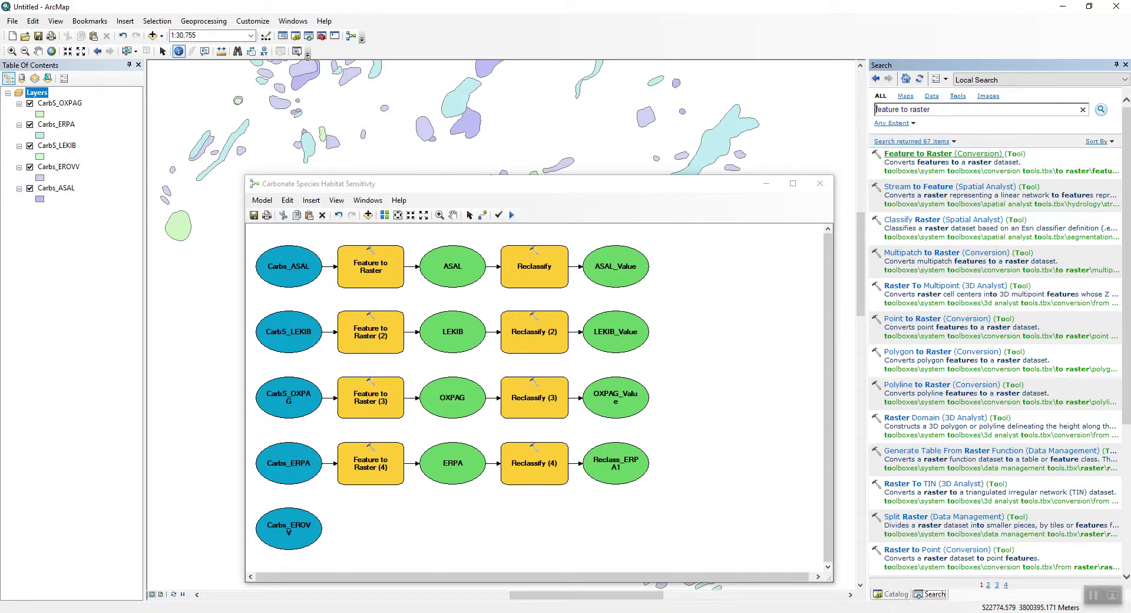
drag(918, 154, 360, 527)
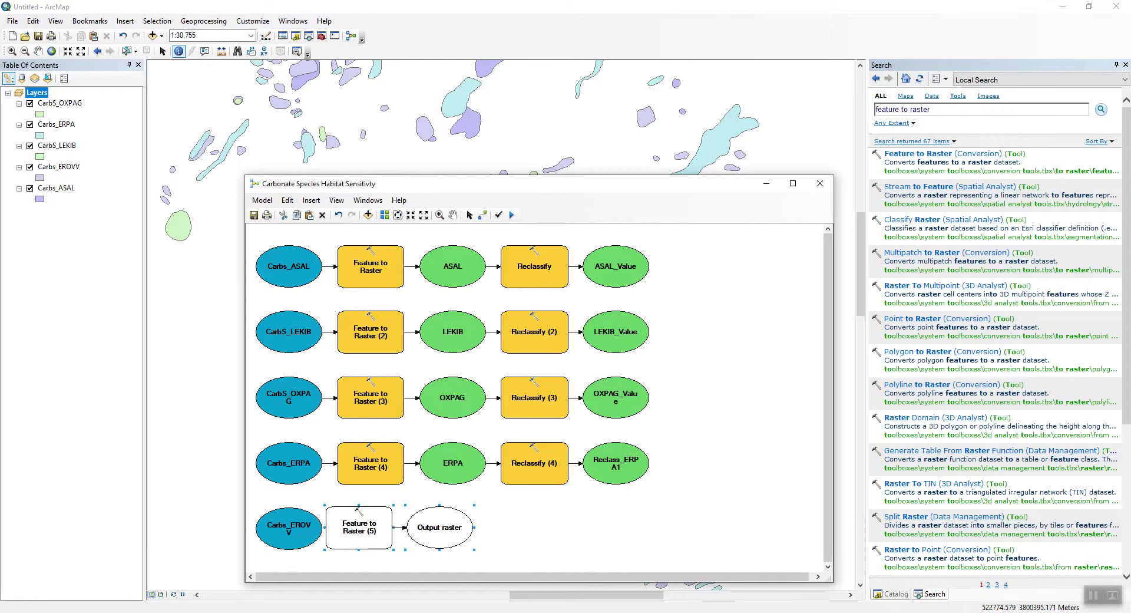
click(482, 215)
click(290, 529)
click(353, 530)
click(377, 538)
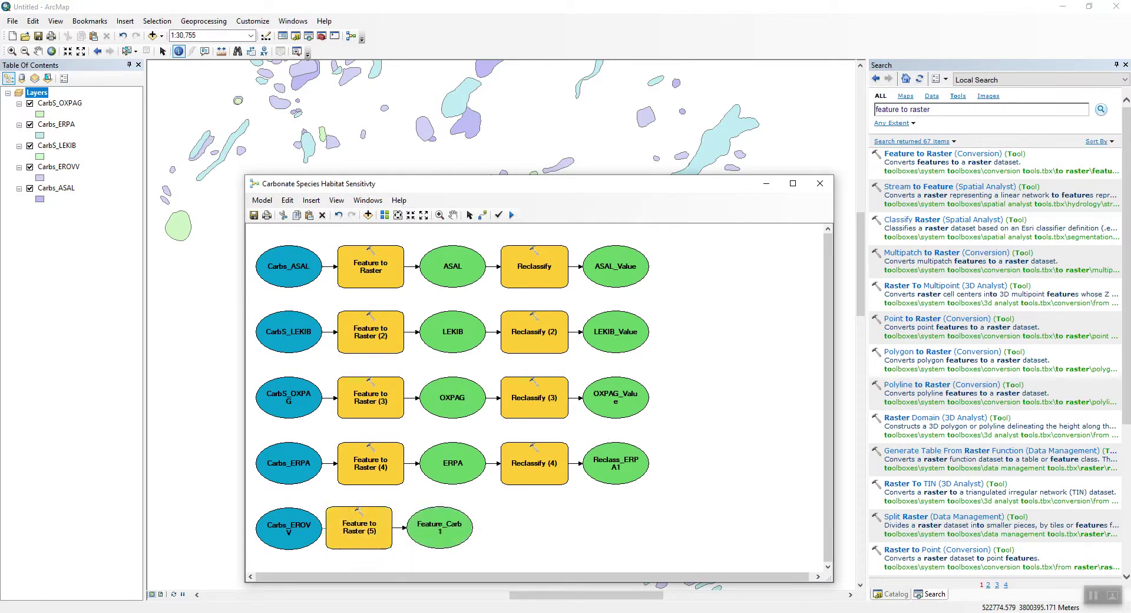
Set the field of the Carbs_EROVV Feature to Raster tool to EROVV.
double_click(360, 528)
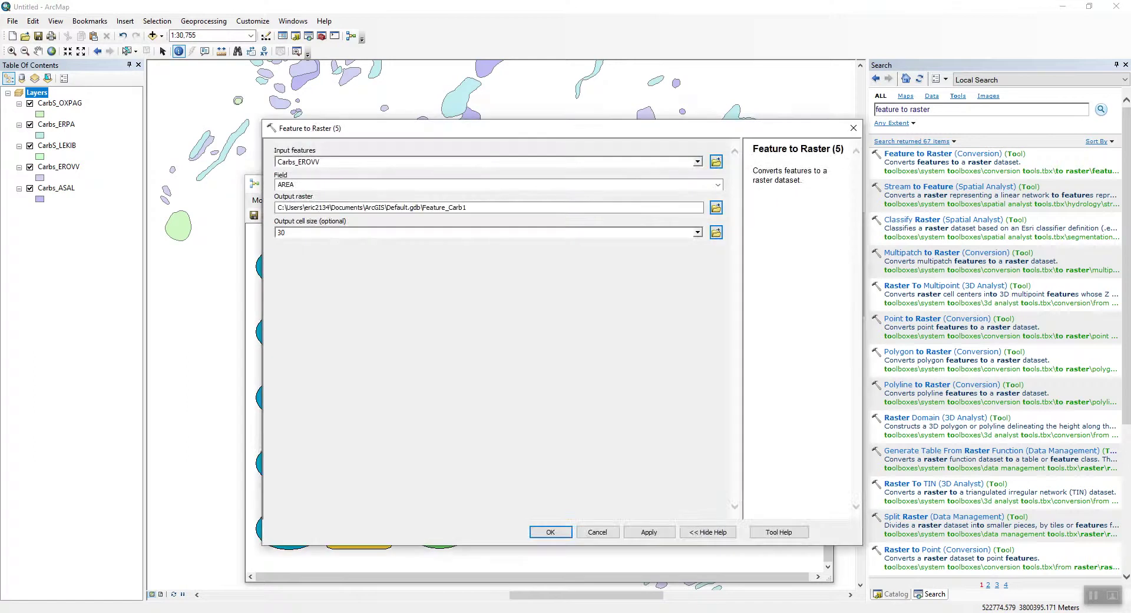
click(717, 185)
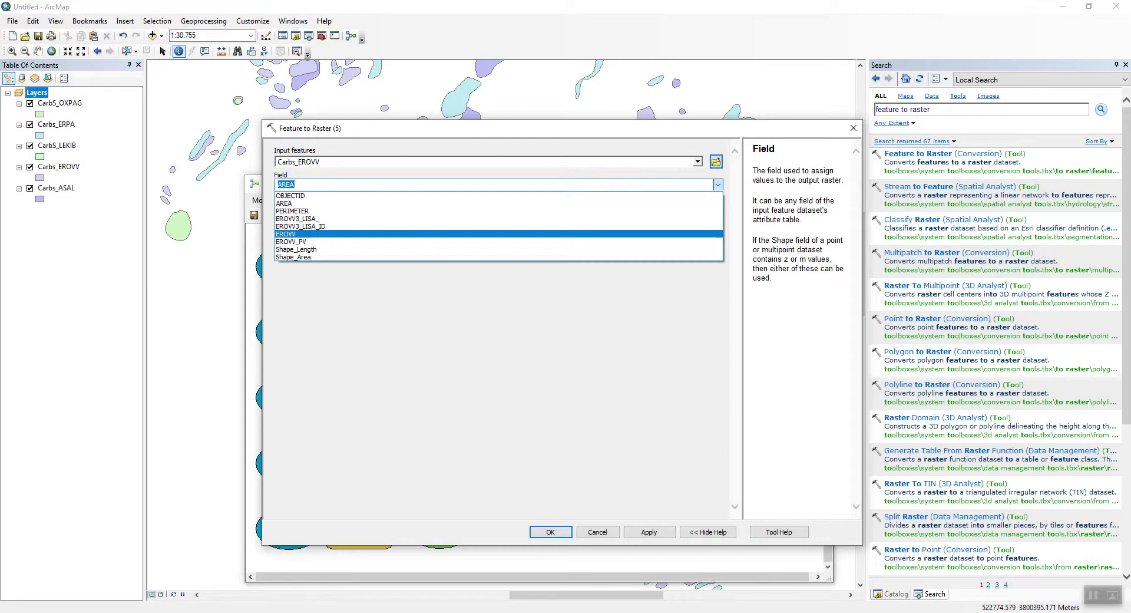
key(Return)
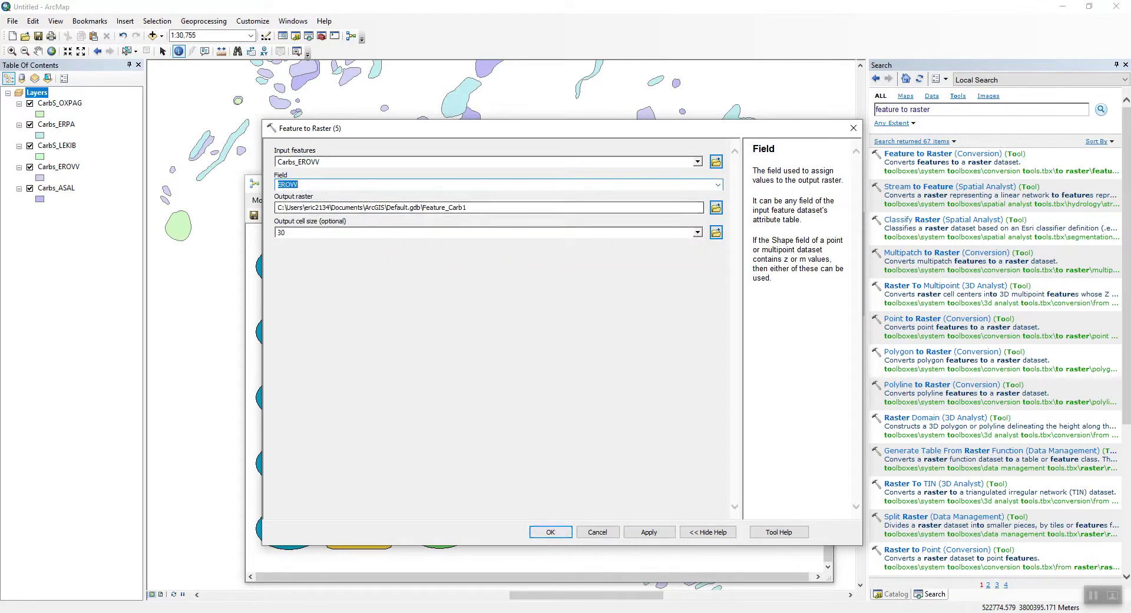
click(551, 532)
key(Return)
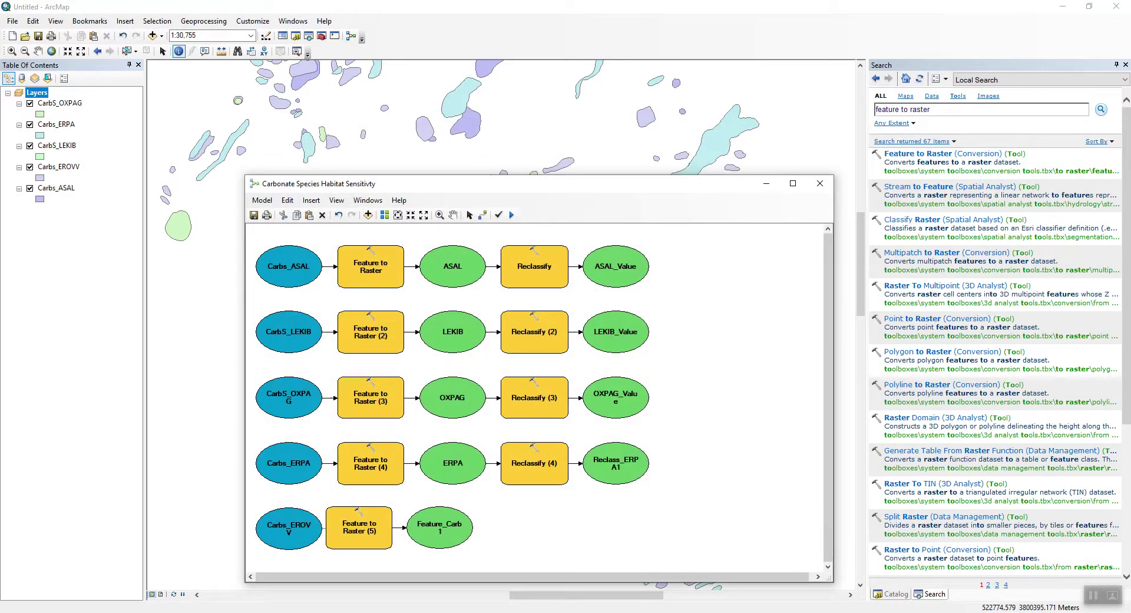
Save the new tool's output raster as EROVV in Scratch.gdb and apply the automatic layout to the model.
double_click(439, 527)
click(716, 161)
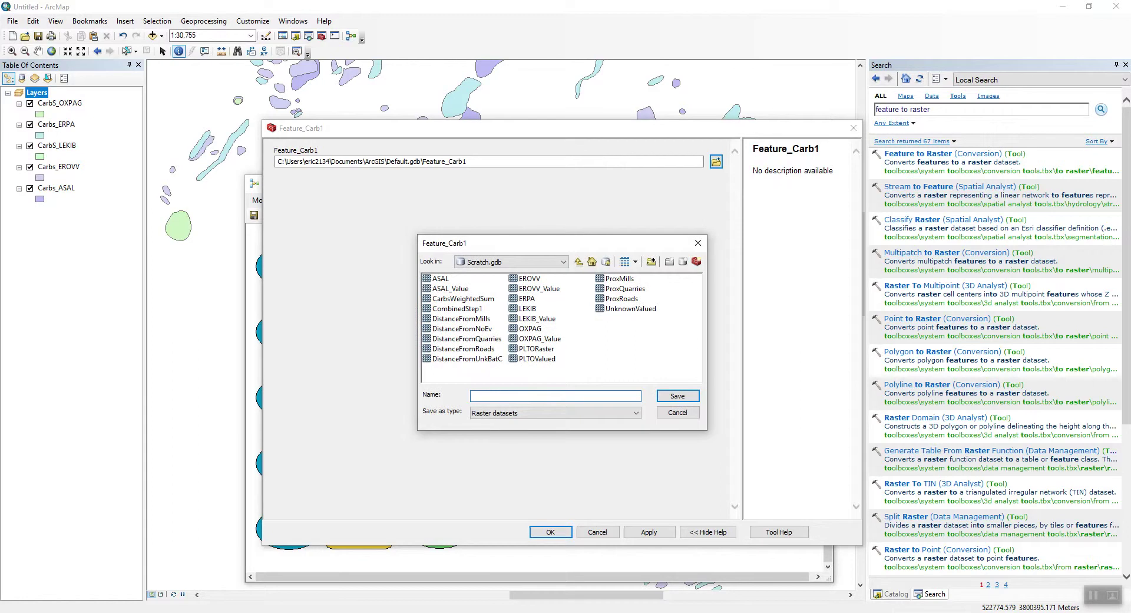
click(529, 279)
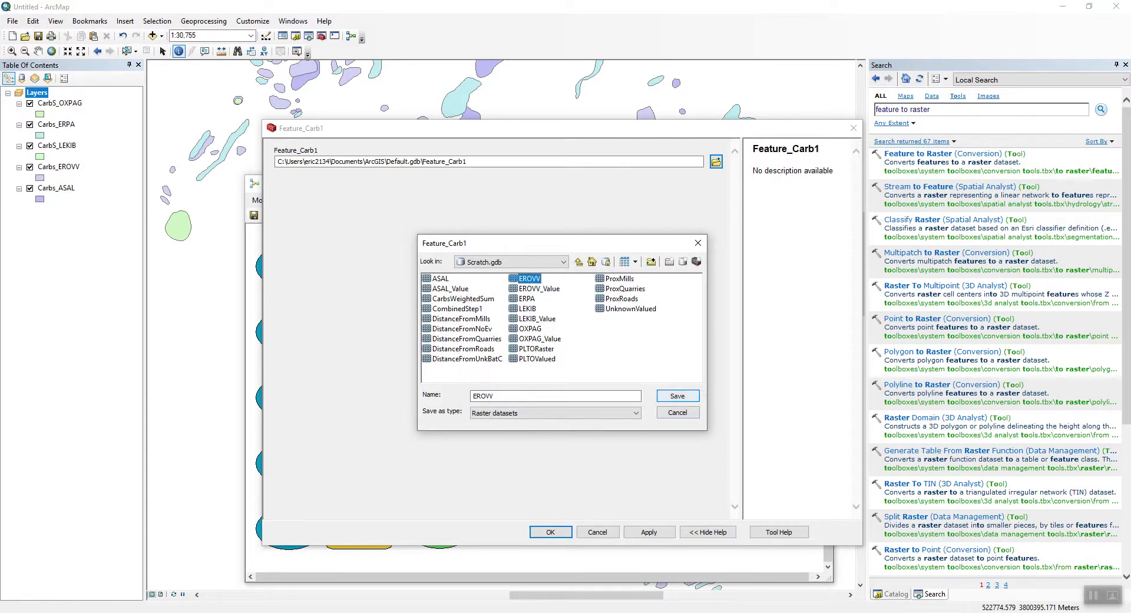
click(677, 396)
click(551, 532)
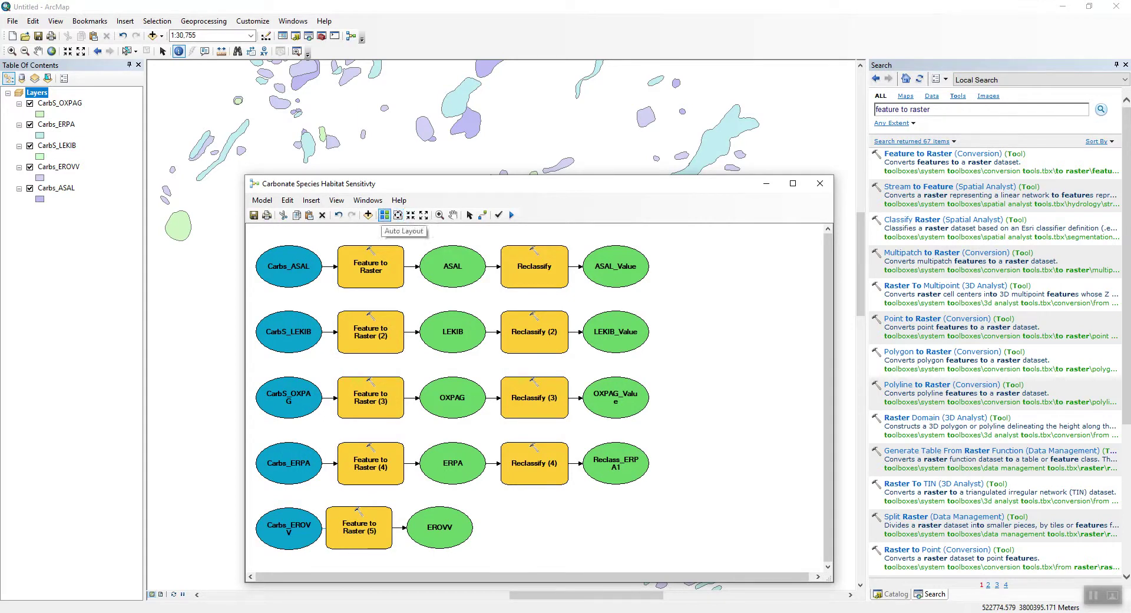
click(385, 215)
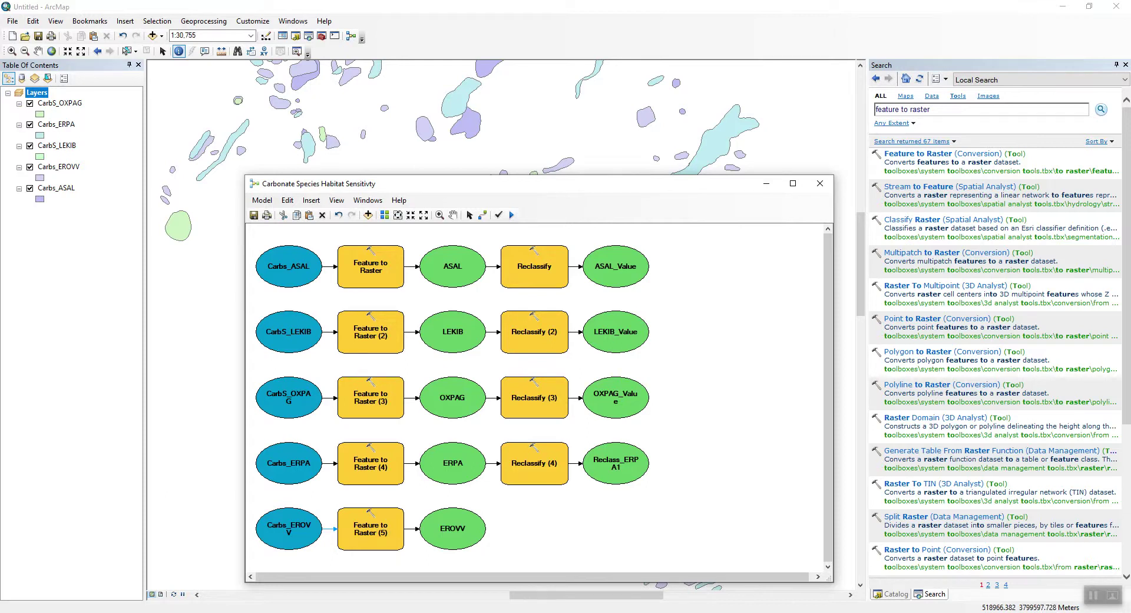
Add a Reclassify (Spatial Analyst) tool to the model and connect the EROVV raster as its input raster.
drag(945, 110, 849, 110)
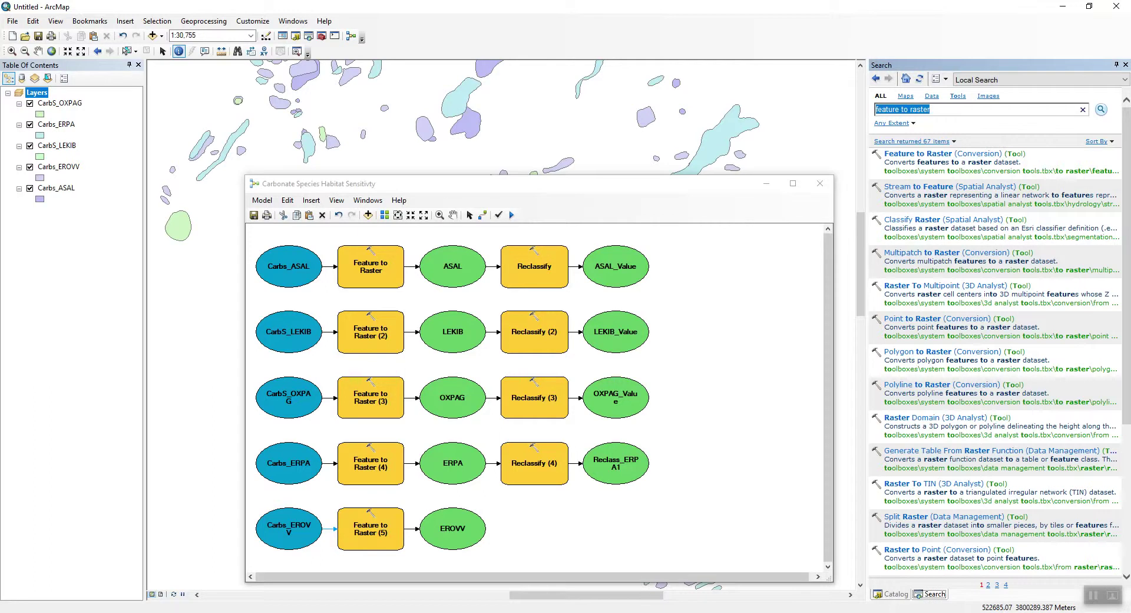
text(reclassify)
key(Return)
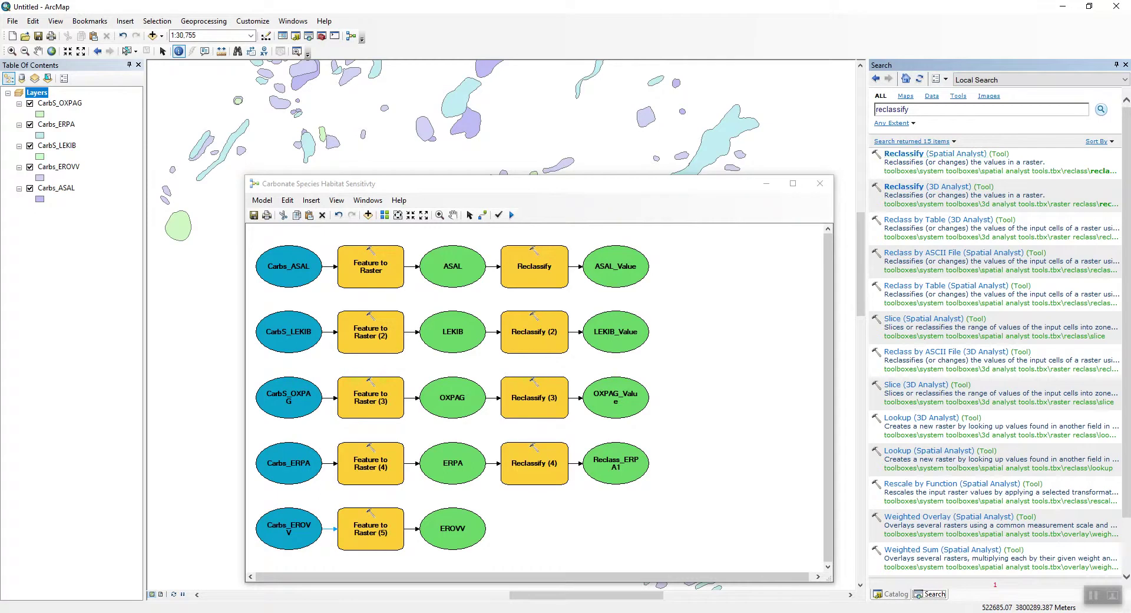
drag(904, 154, 541, 527)
drag(460, 529, 542, 529)
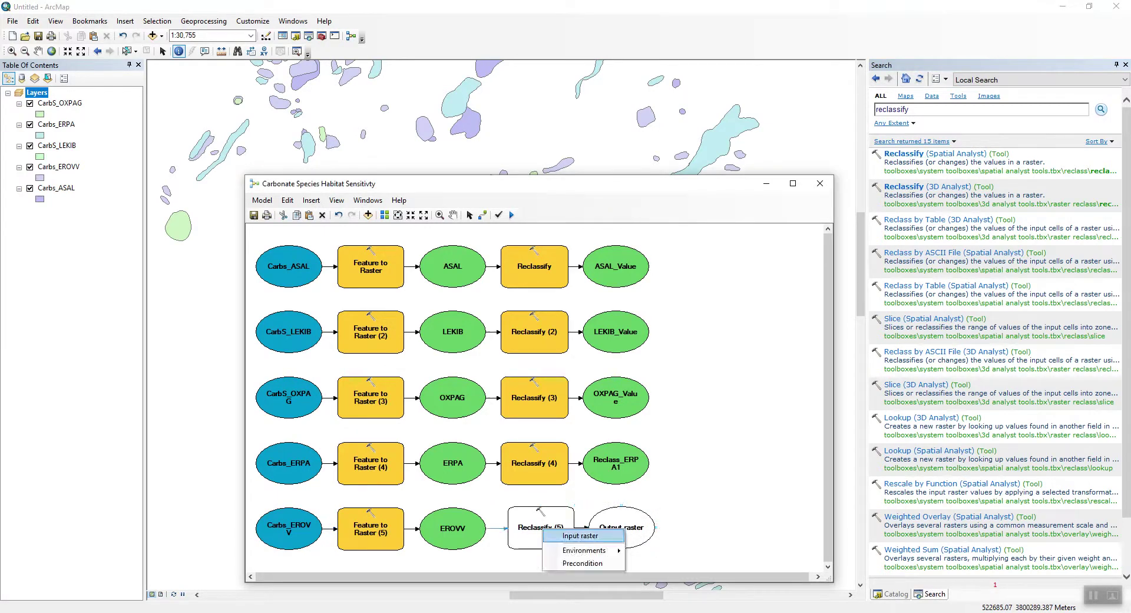
click(581, 535)
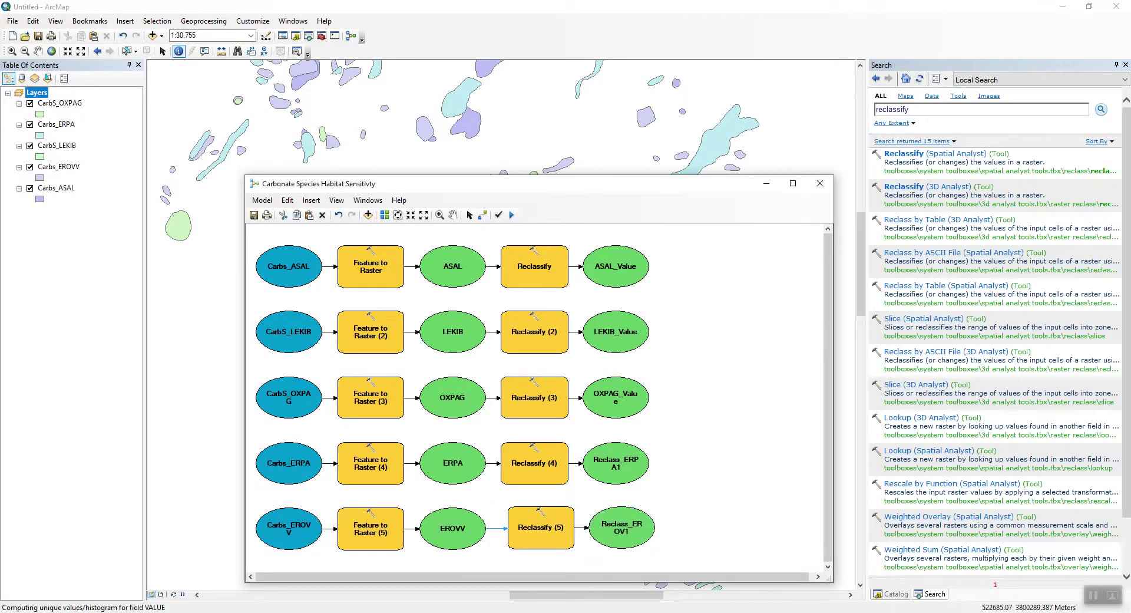
Classify the EROVV raster into 1 class in its Reclassify tool.
double_click(541, 527)
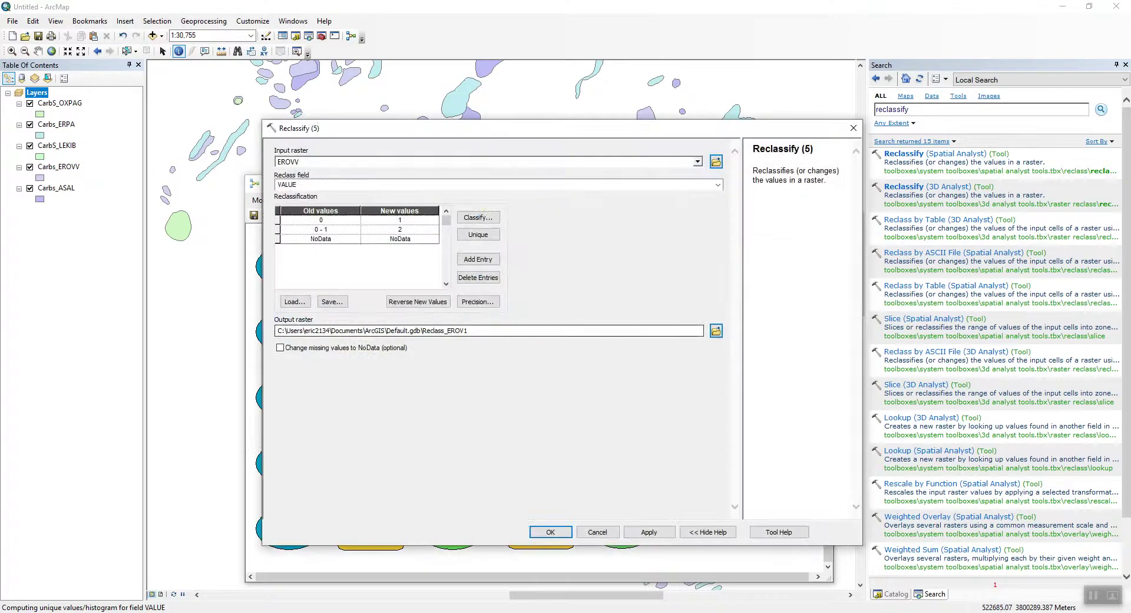
click(478, 217)
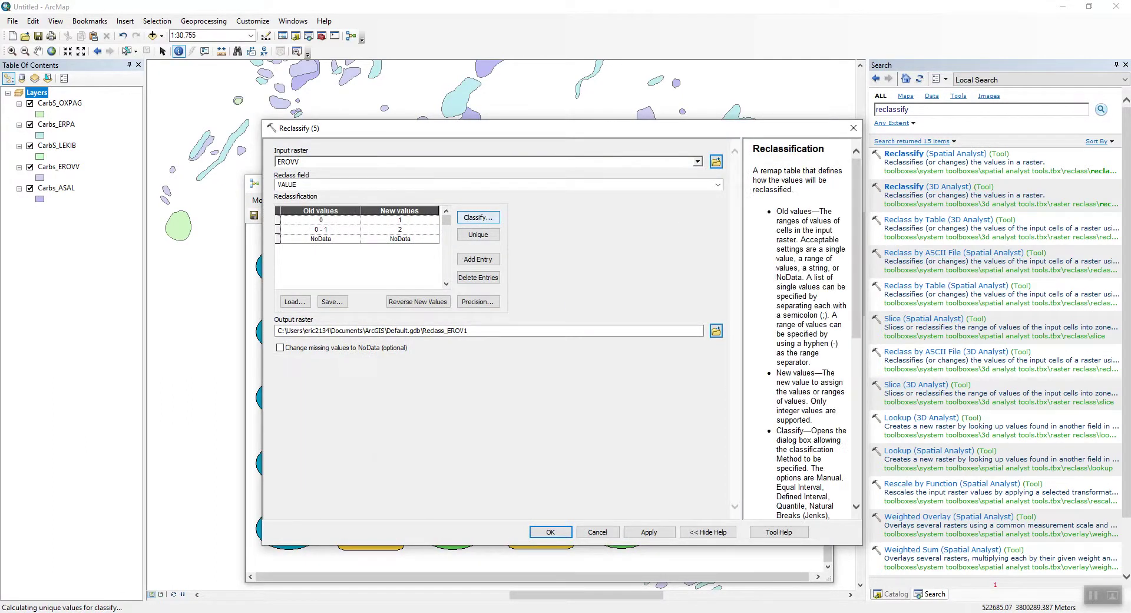
click(463, 238)
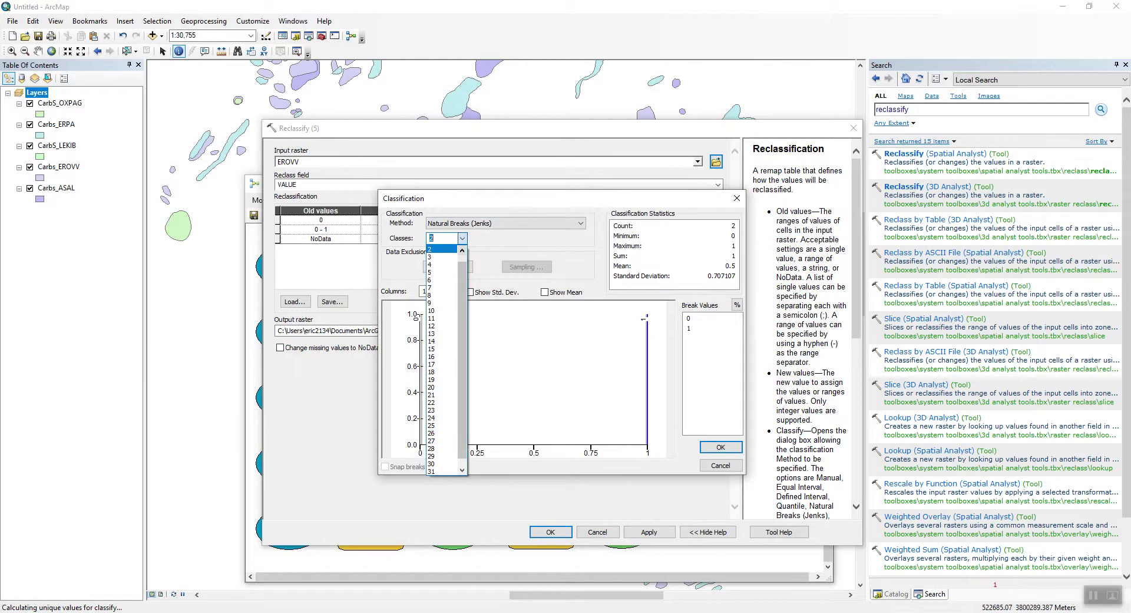
click(462, 249)
click(442, 248)
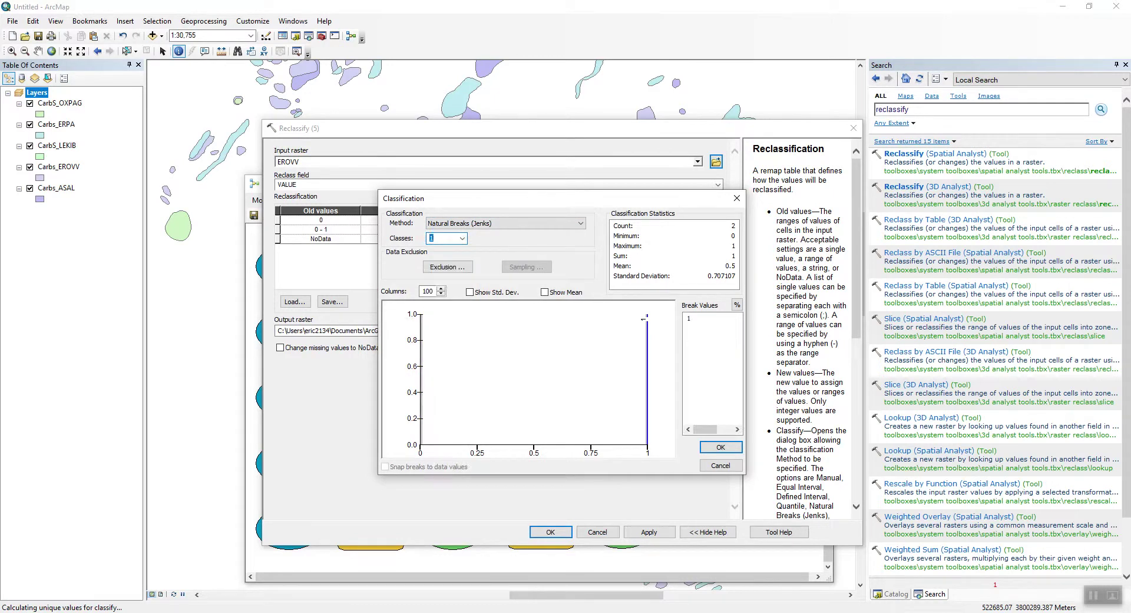
click(721, 446)
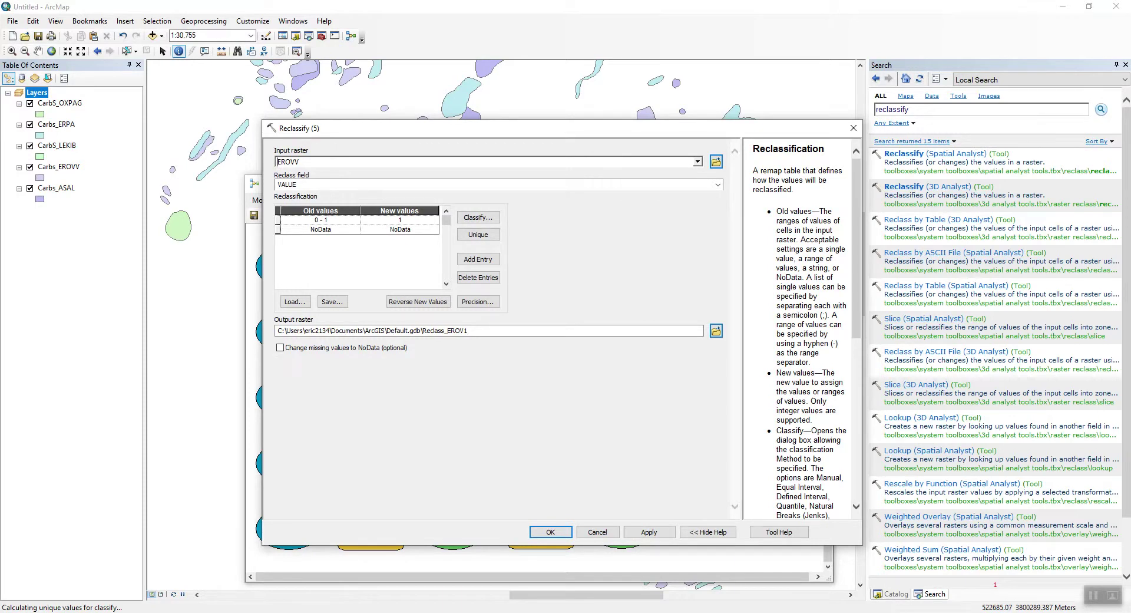
Assign the new value 9 to the 0 - 1 range and 1 to NoData in the EROVV reclassification.
click(400, 220)
click(400, 229)
text(1)
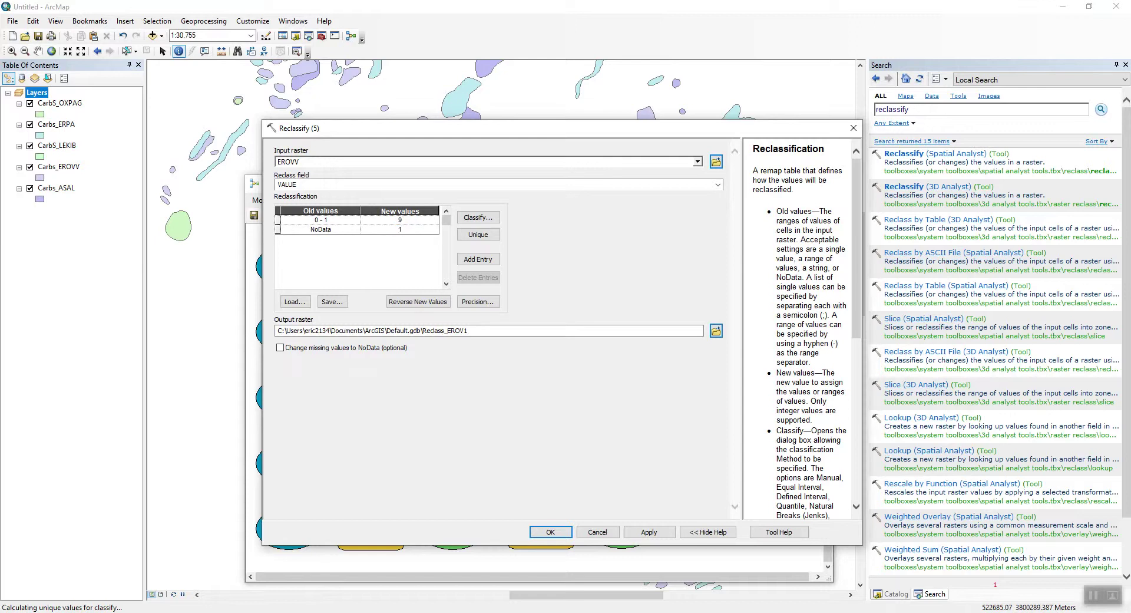
click(400, 229)
click(551, 532)
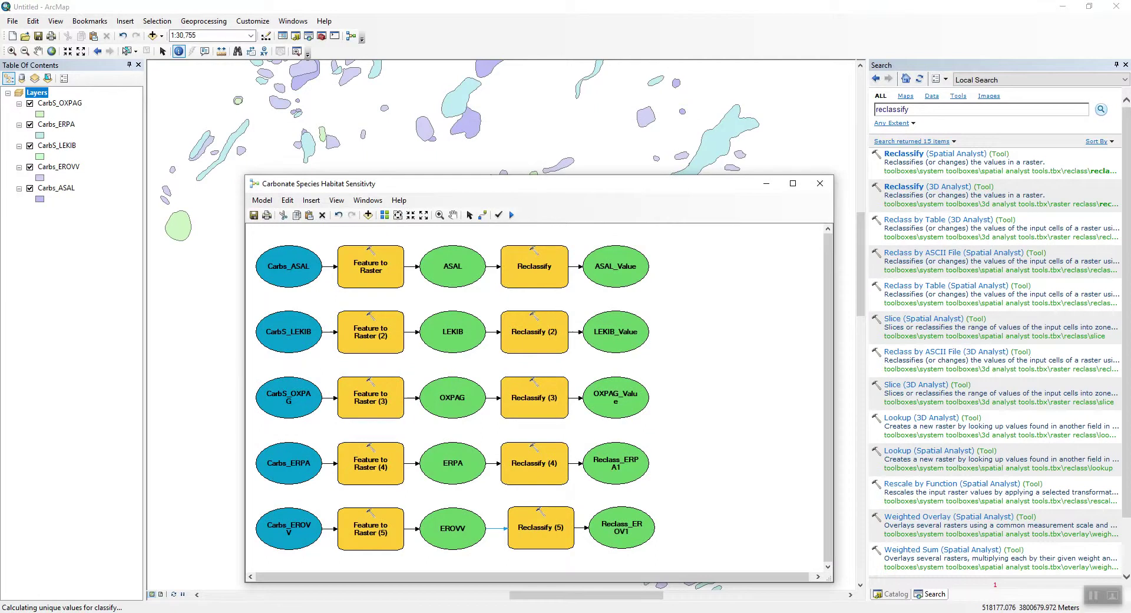
Apply the automatic layout to the model and run the Reclassify tool in the EROVV row.
click(385, 216)
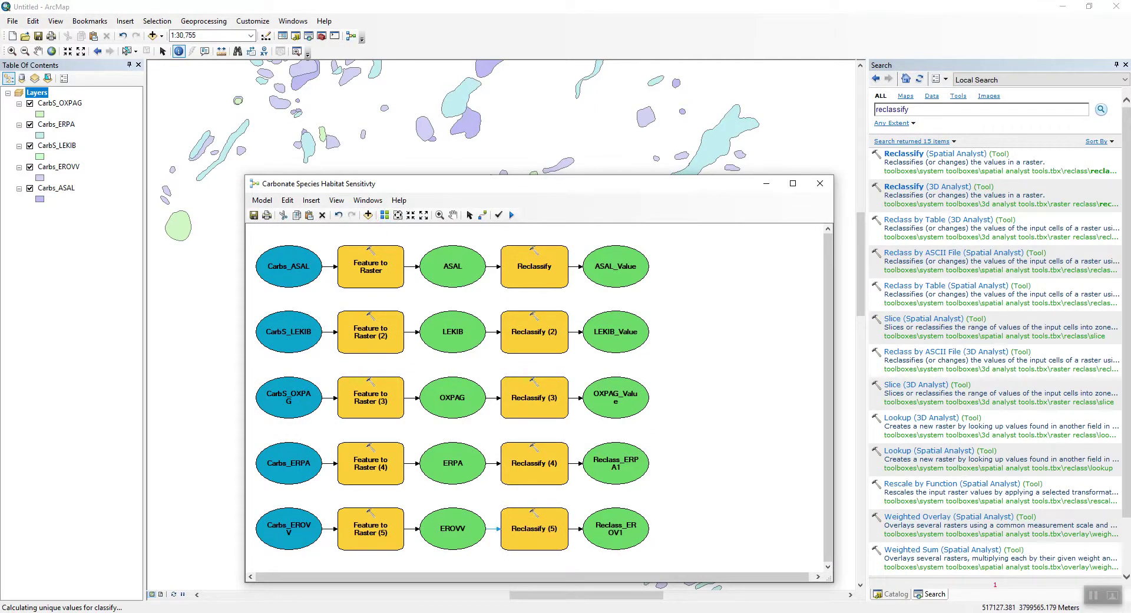
right_click(559, 533)
click(589, 389)
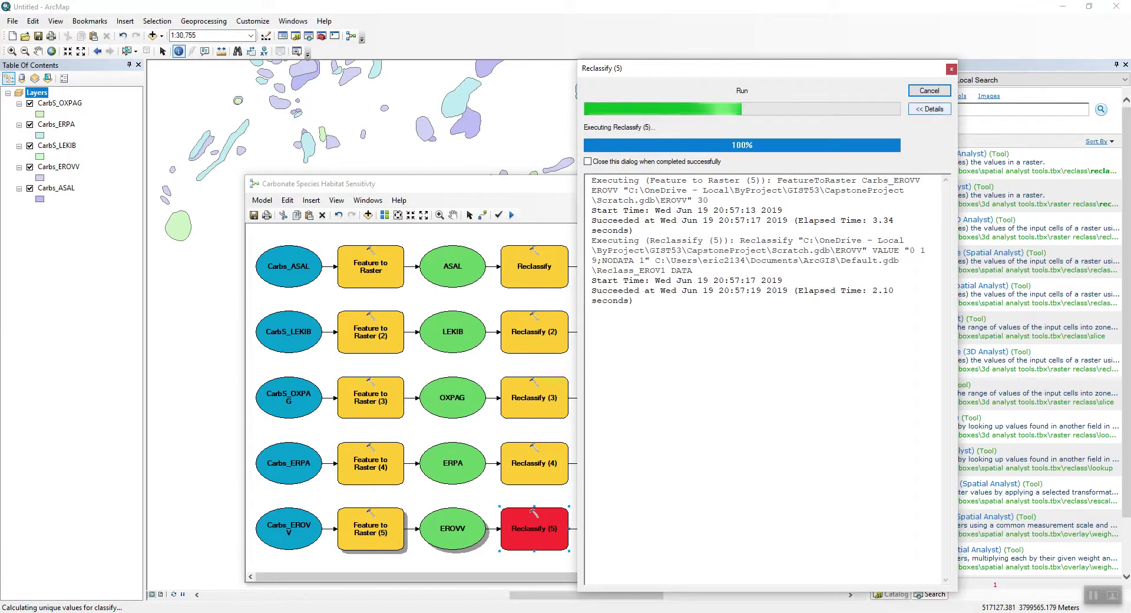
Add the EROVV raster to the map display and leave it as the only visible layer.
click(929, 91)
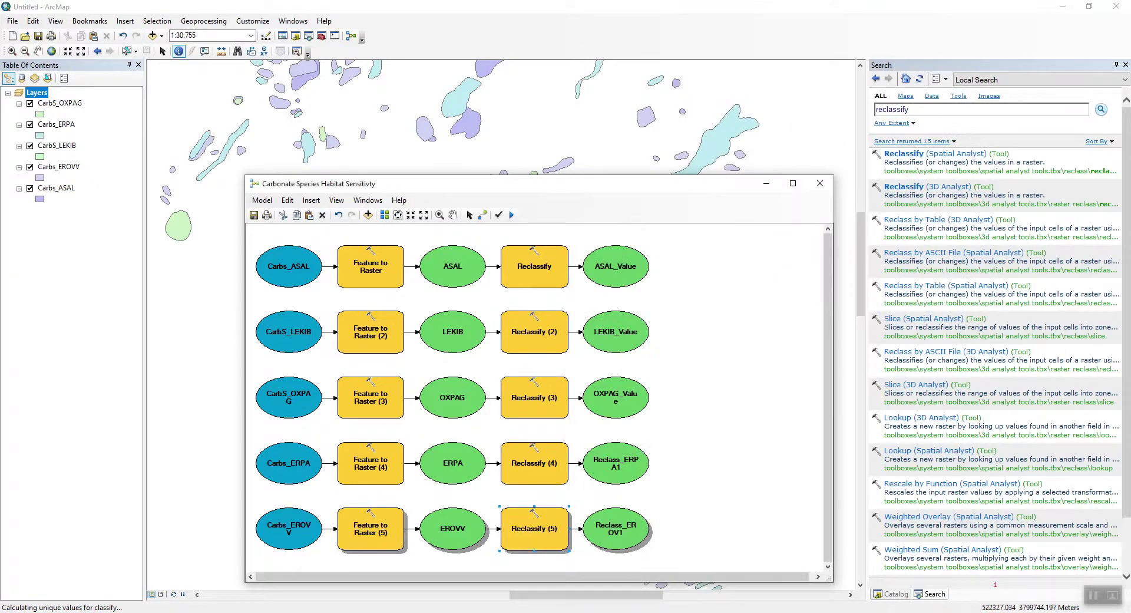
right_click(446, 540)
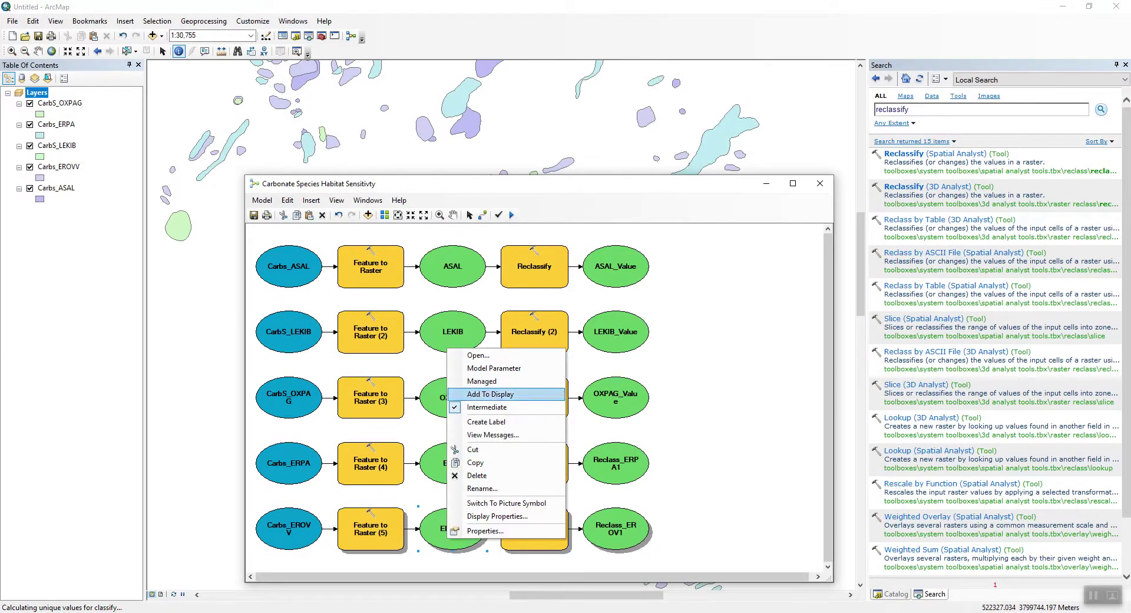
click(471, 395)
ctrl+click(30, 103)
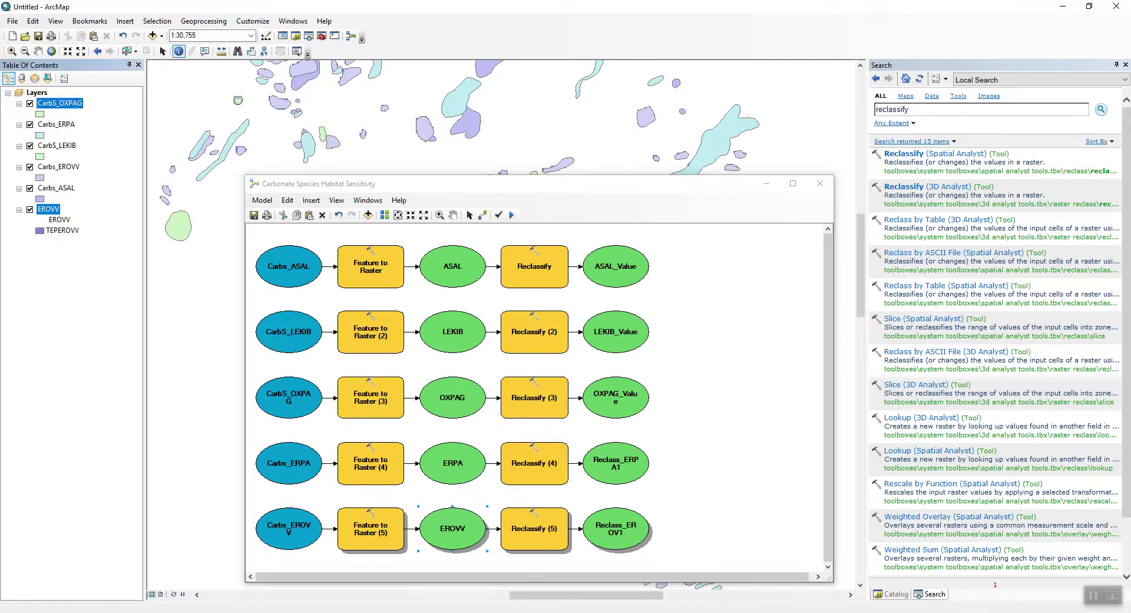
click(29, 209)
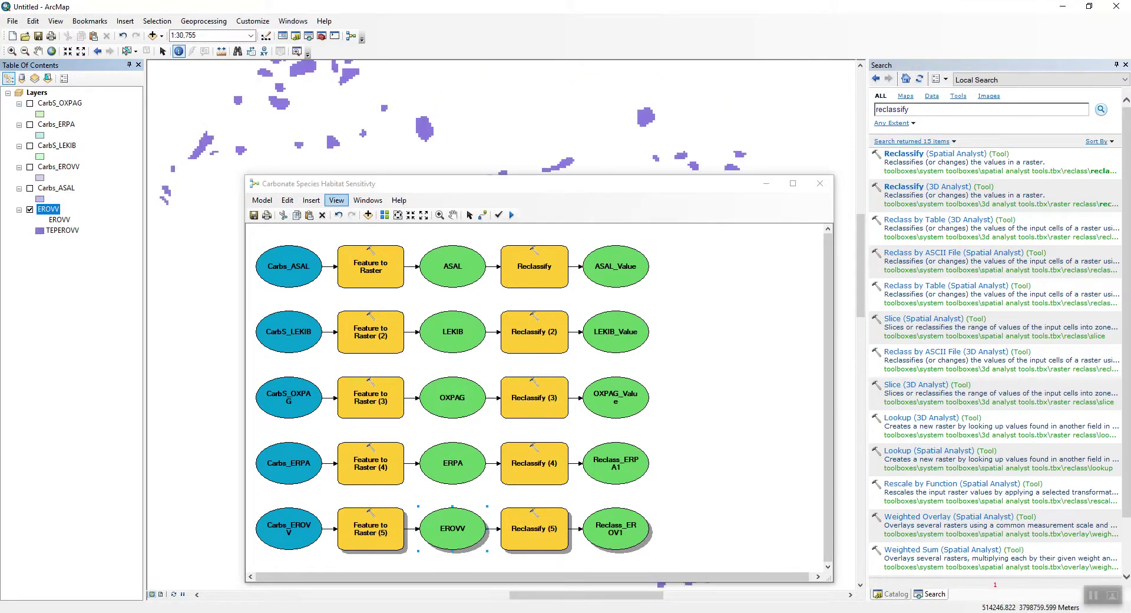
Identify a large patch of the EROVV raster on the map to examine its attributes.
drag(318, 183, 294, 326)
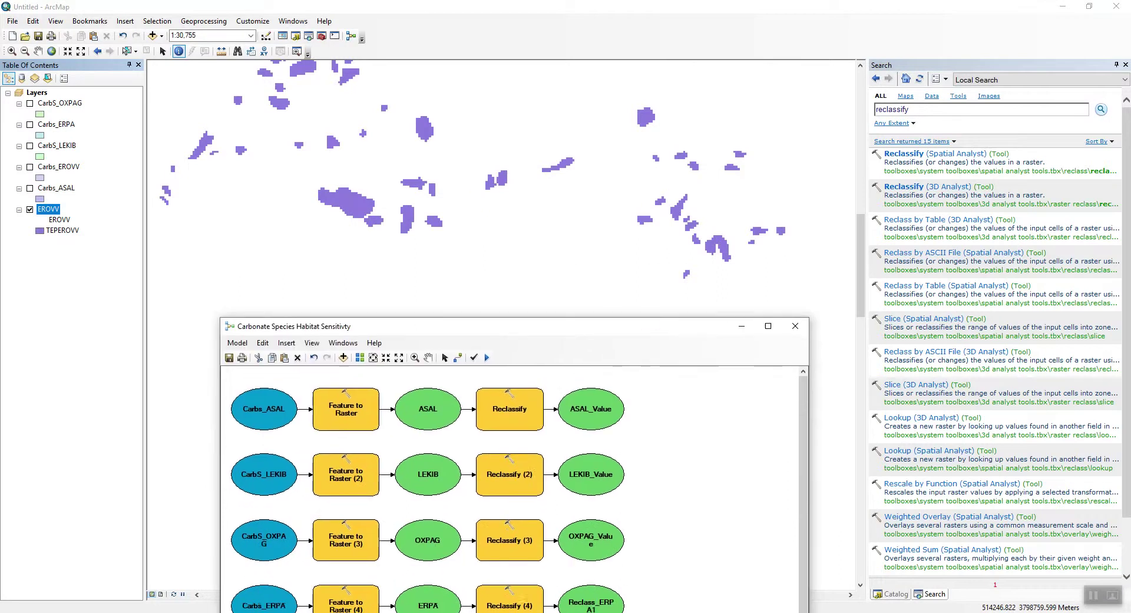
click(348, 203)
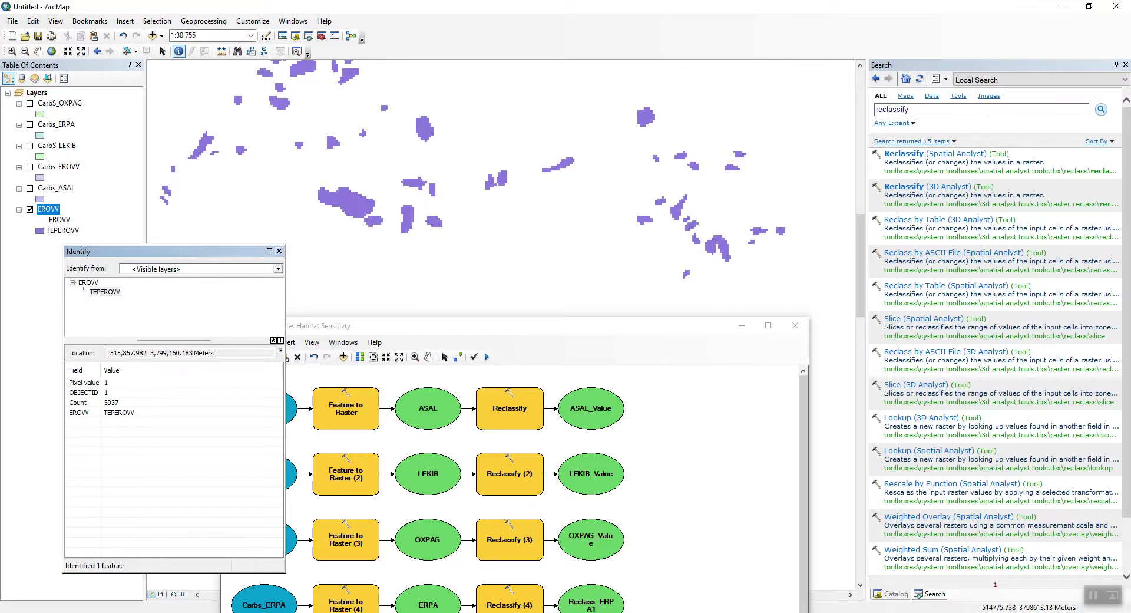
click(279, 250)
drag(428, 325, 482, 127)
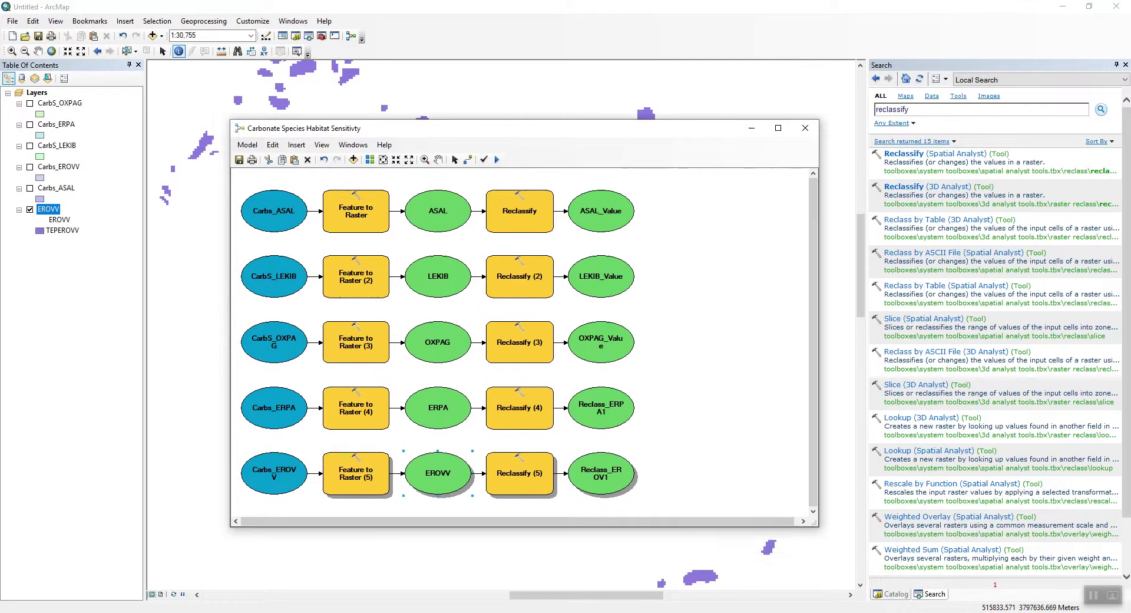
Set the output of the EROVV row's Reclassify tool to EROVV_Value in Scratch.gdb.
right_click(614, 474)
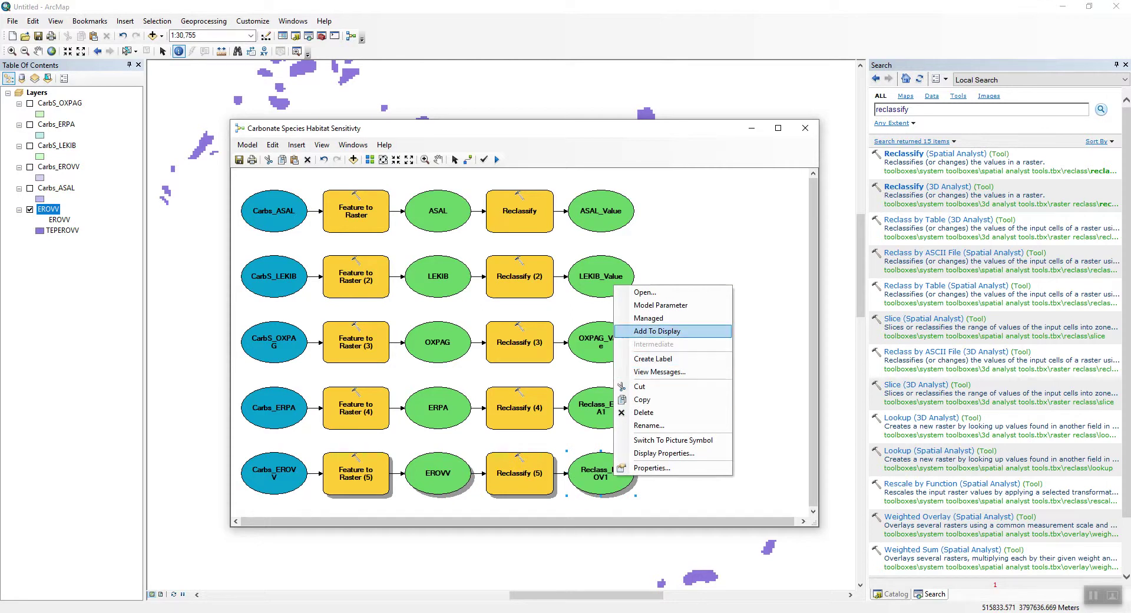
double_click(600, 474)
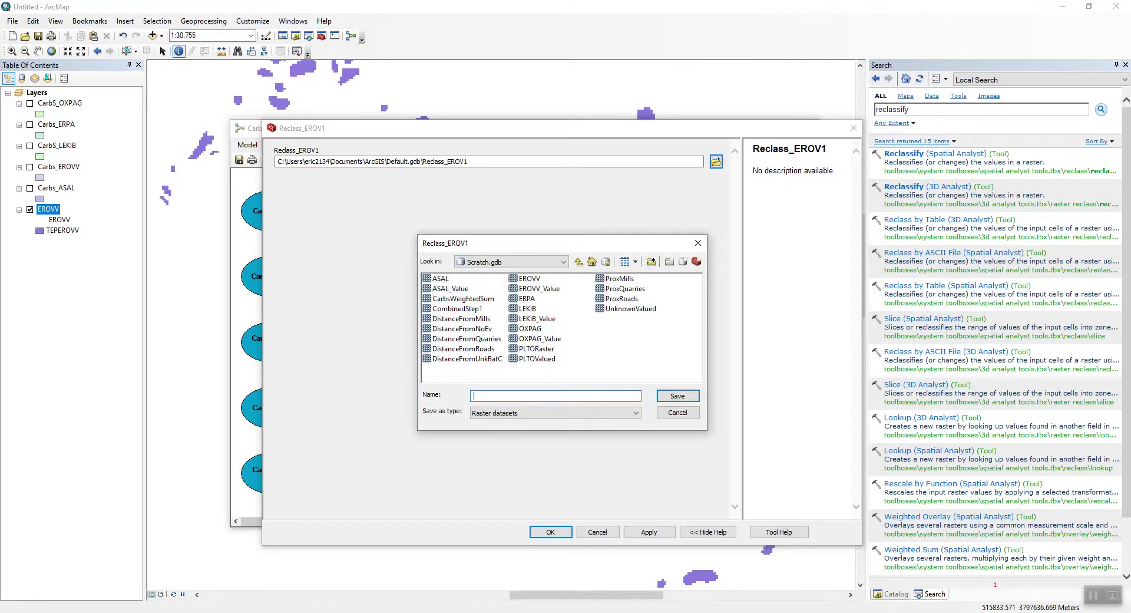
click(539, 289)
click(677, 396)
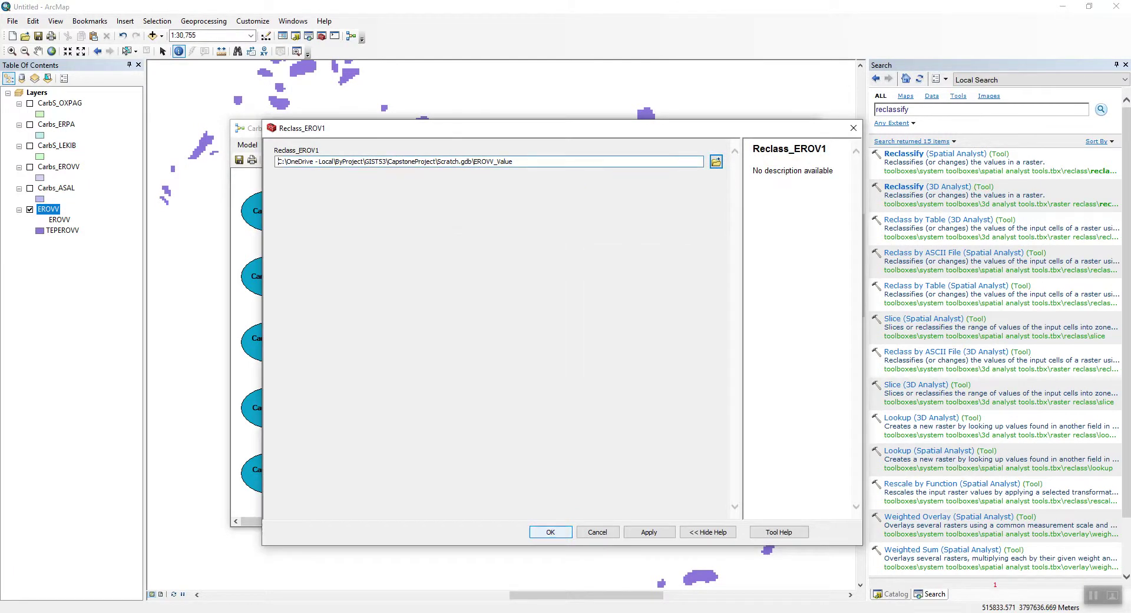
click(551, 532)
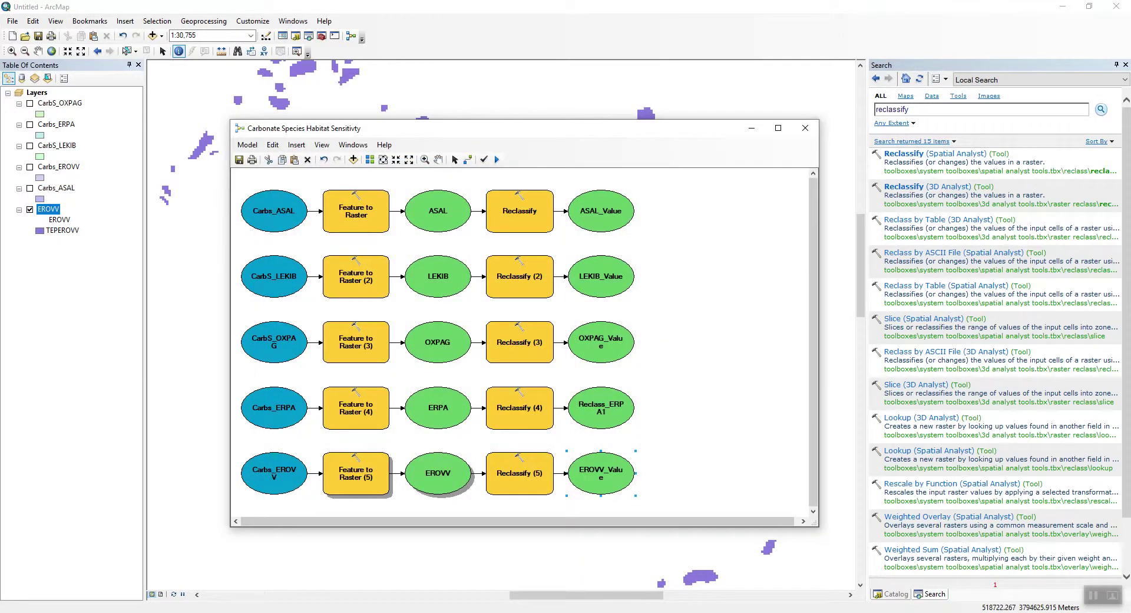
Set the output of the ERPA row's Reclassify tool to ERPA_Value in Scratch.gdb.
double_click(601, 408)
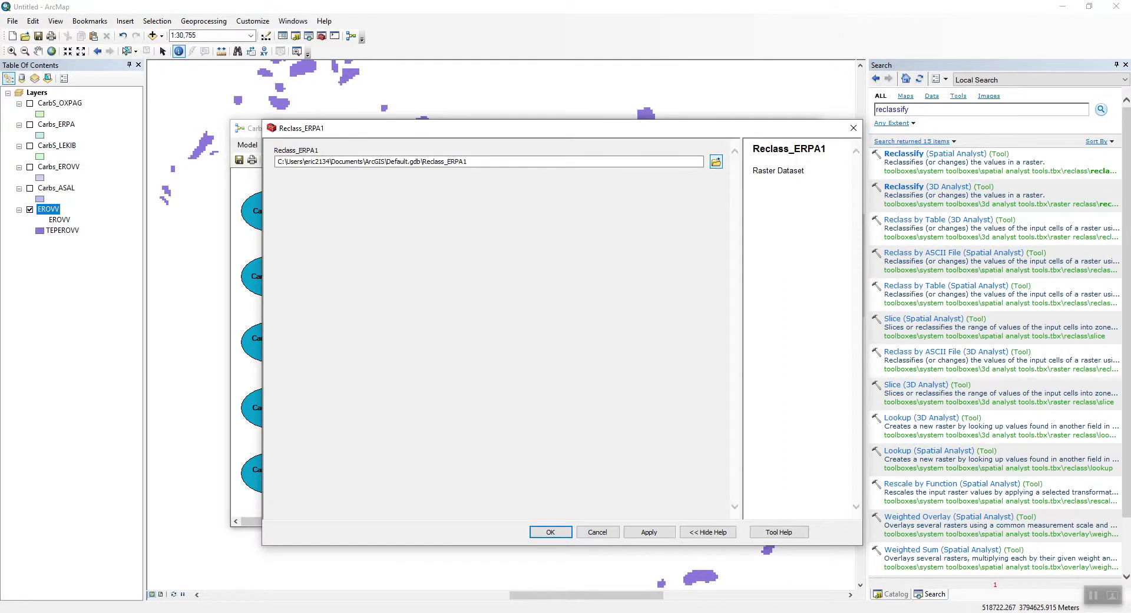
click(716, 161)
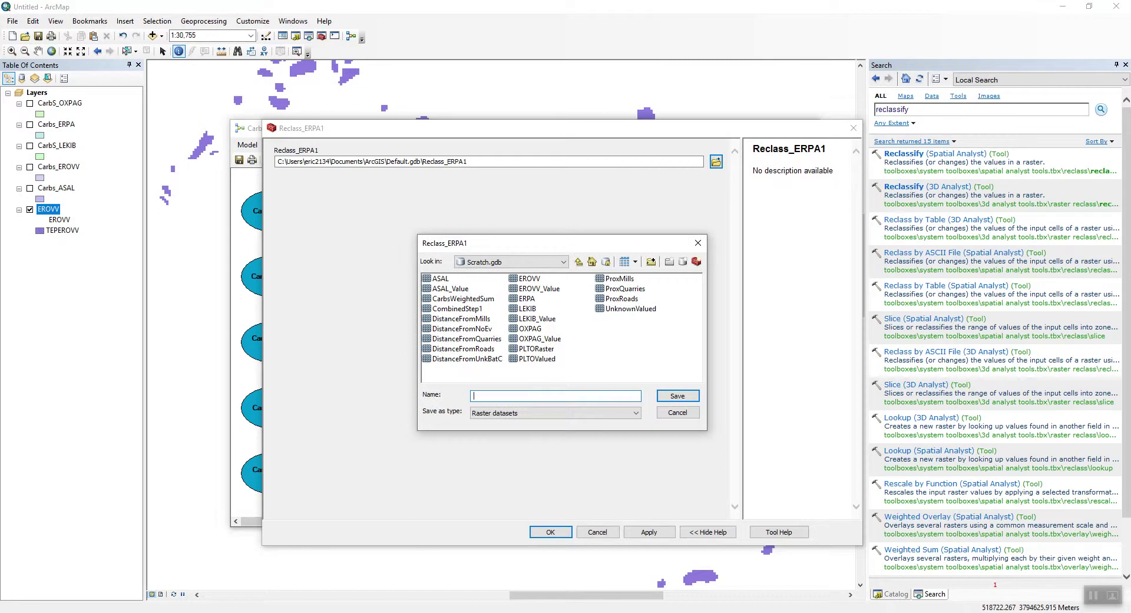
text(ERPA_Value)
click(678, 396)
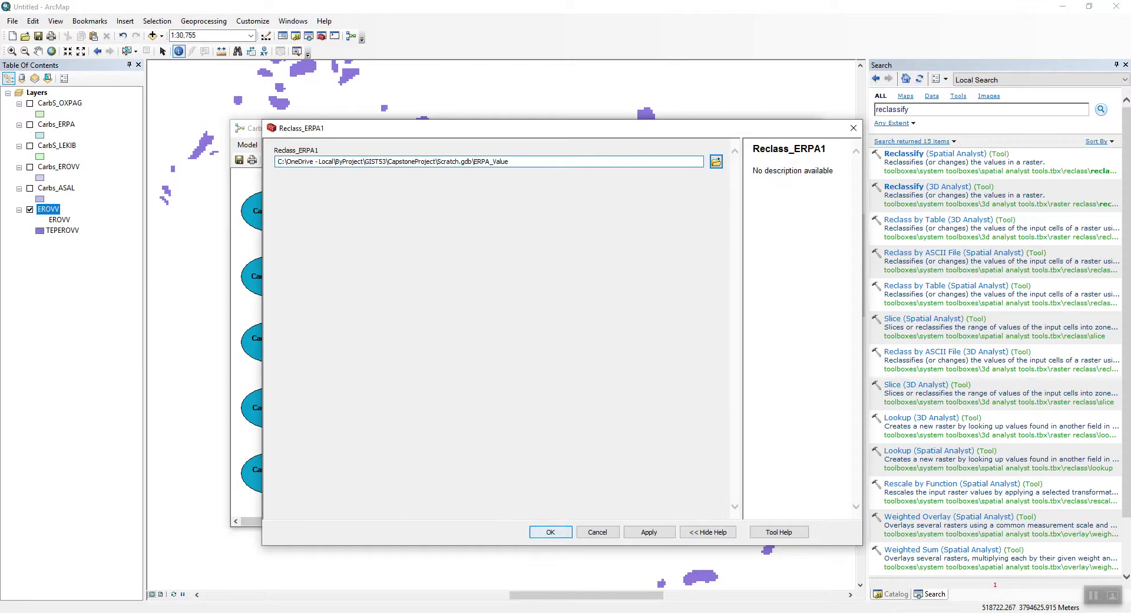
click(551, 532)
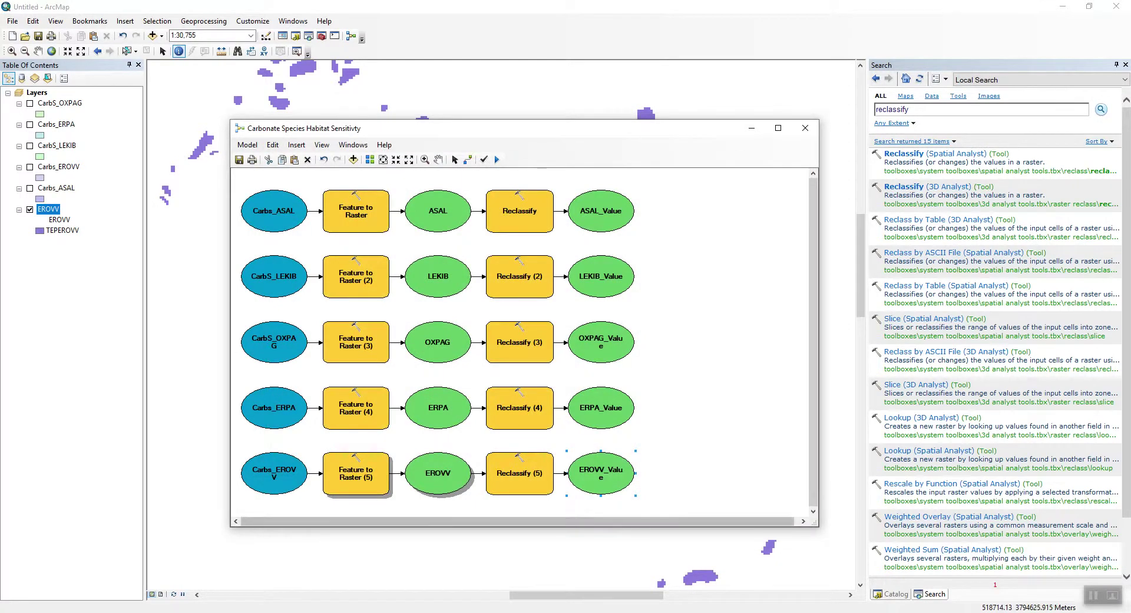
Run the Reclassify tool in the EROVV row with its new output location.
right_click(556, 290)
right_click(532, 472)
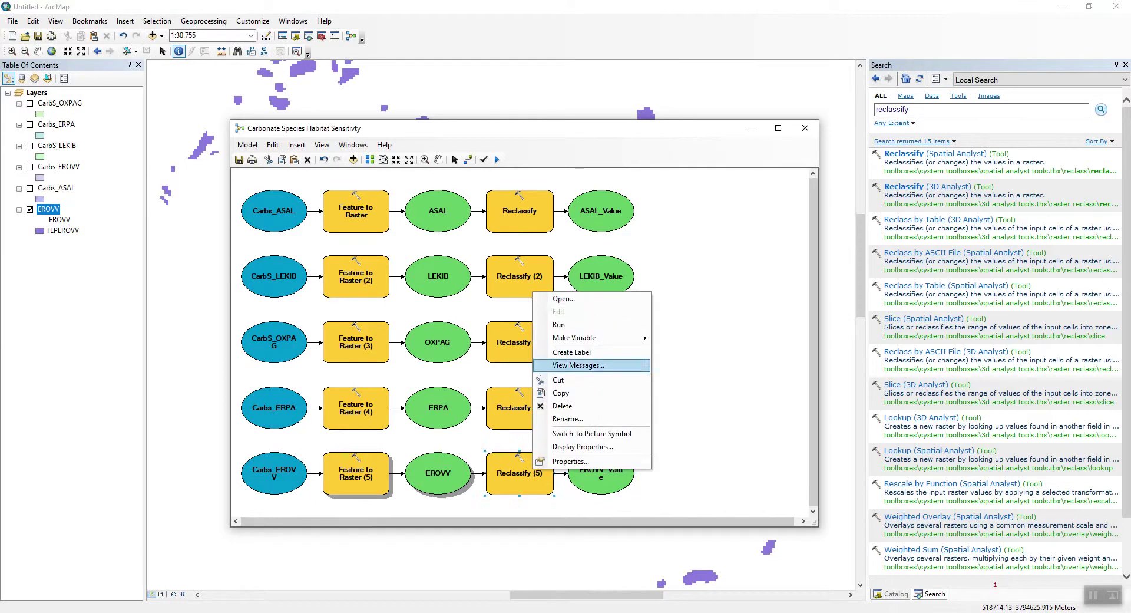
click(557, 325)
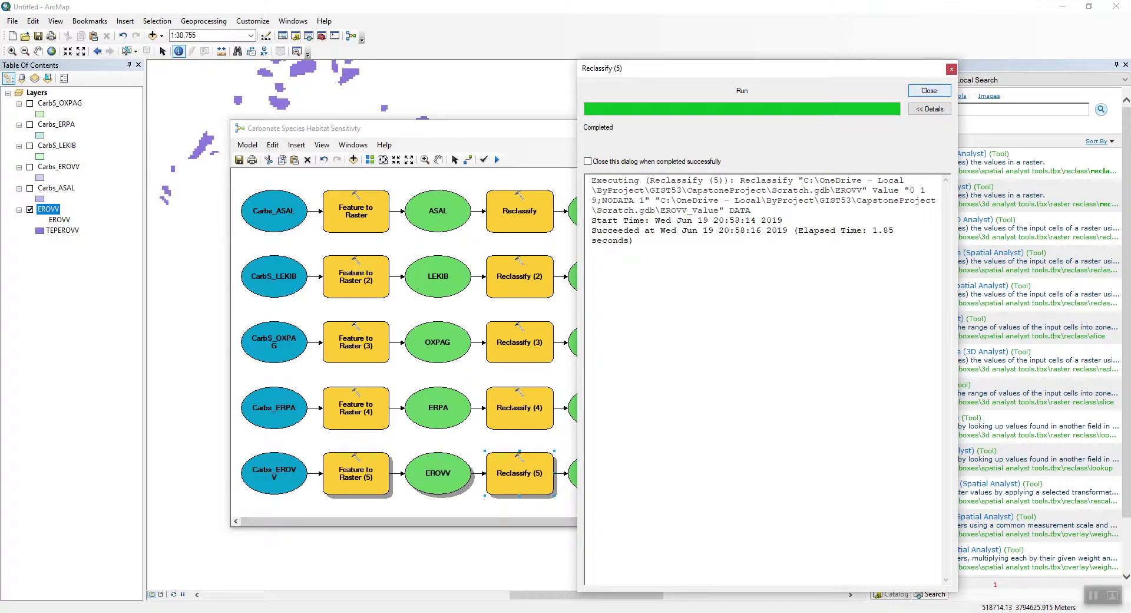
click(930, 91)
Add the EROVV_Value raster to the map display and hide the EROVV raster layer.
right_click(594, 474)
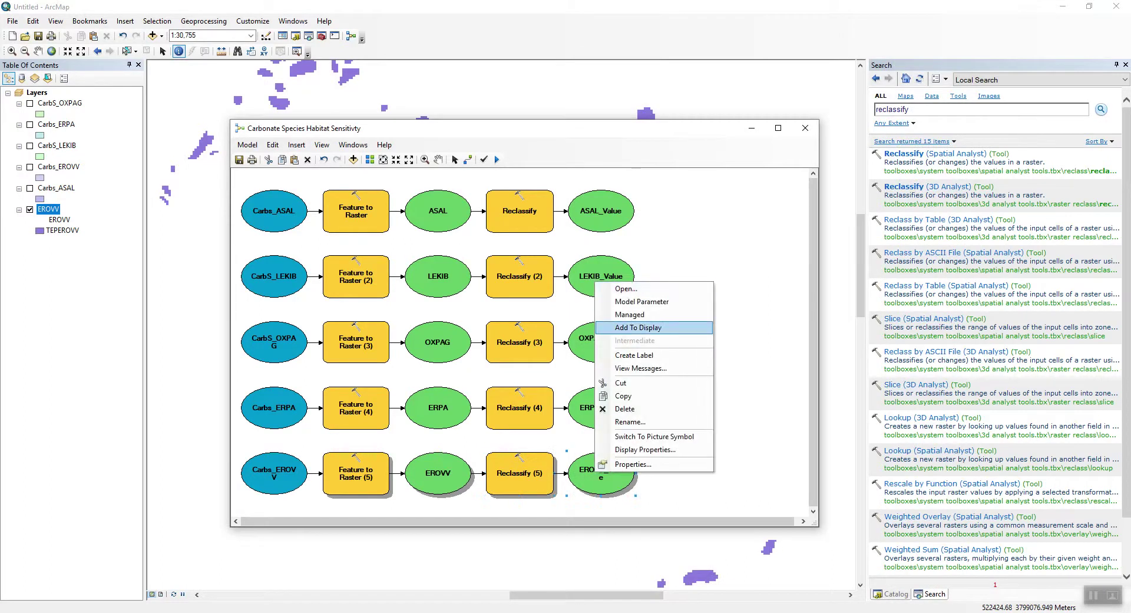
click(616, 328)
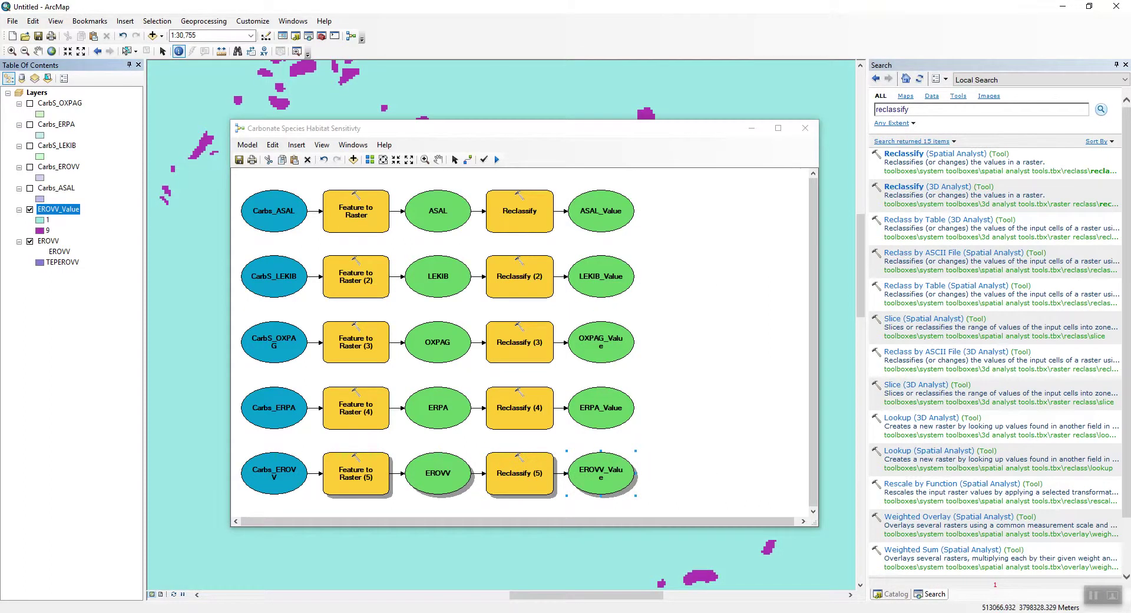
click(29, 241)
Identify a background cell and a species patch in the EROVV_Value raster to check their pixel values.
right_click(61, 211)
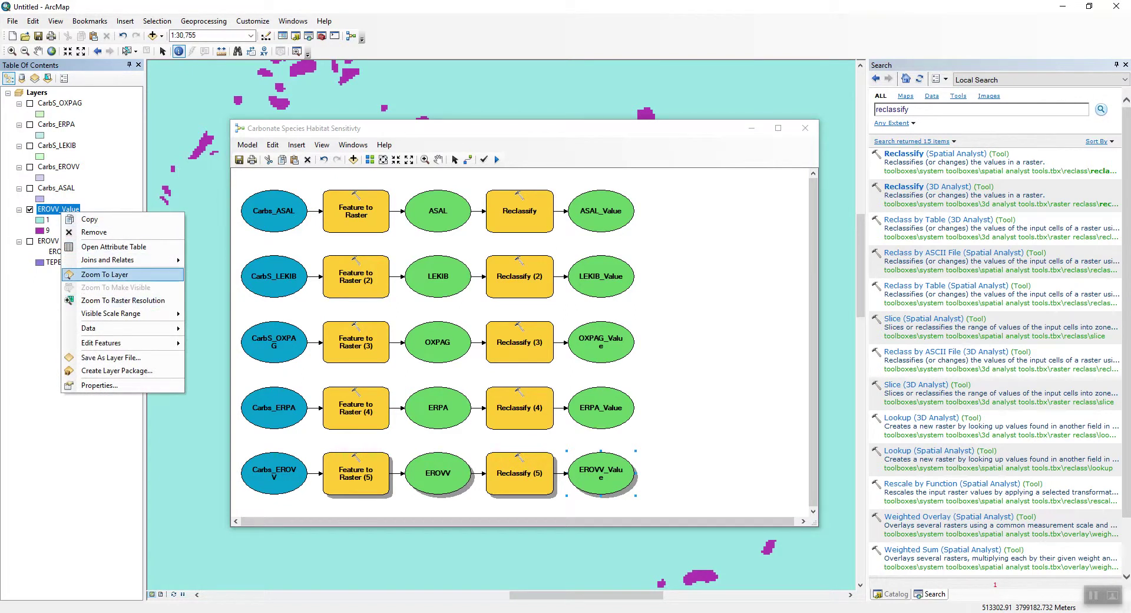
click(105, 275)
drag(521, 127, 499, 414)
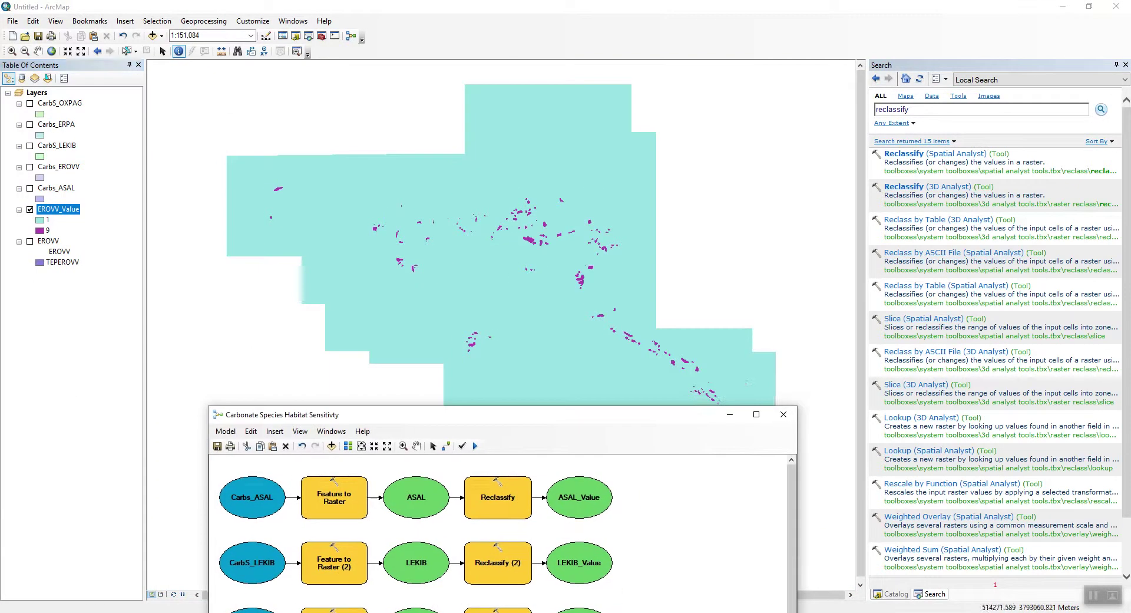
click(486, 293)
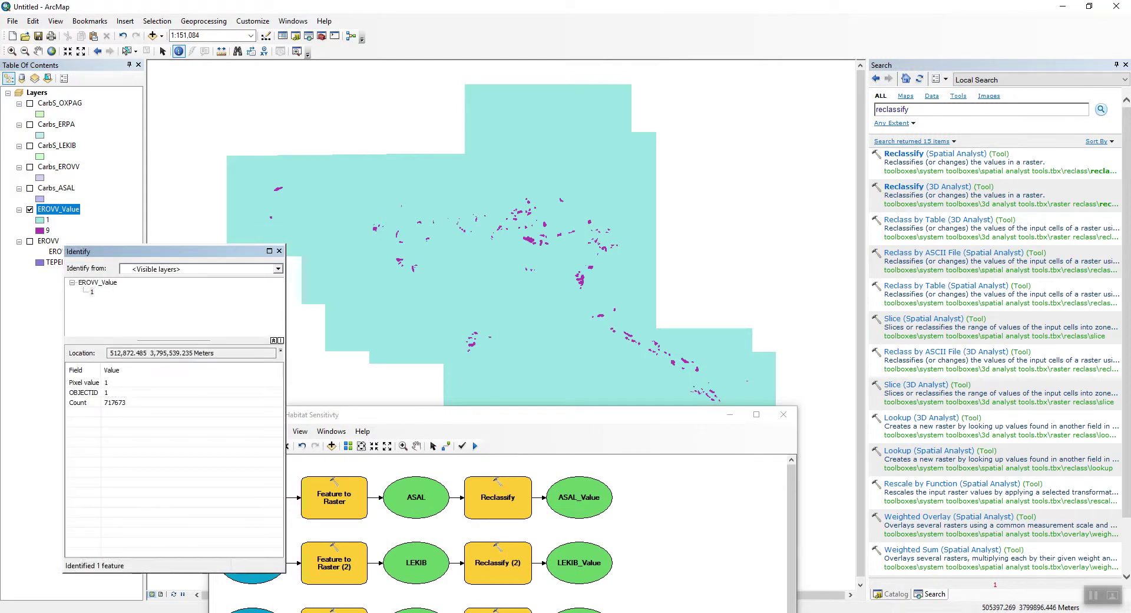
click(374, 228)
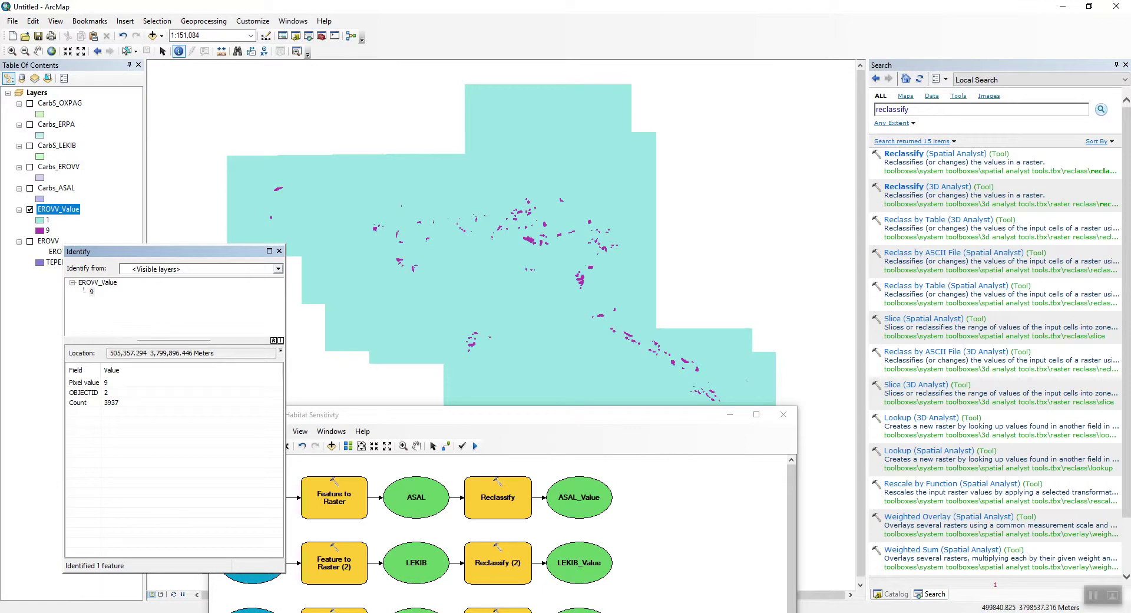
click(279, 250)
drag(324, 414, 299, 134)
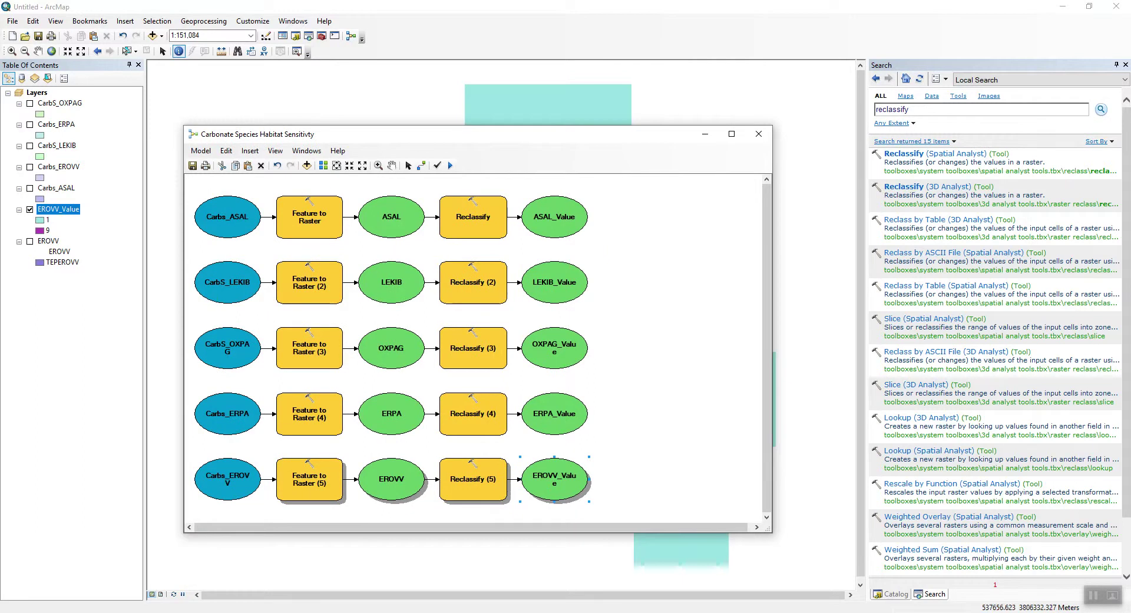
Search for "weight overlay" and add the Weighted Overlay (Spatial Analyst) tool to the model beside the value rasters.
double_click(895, 110)
text(weight overlay)
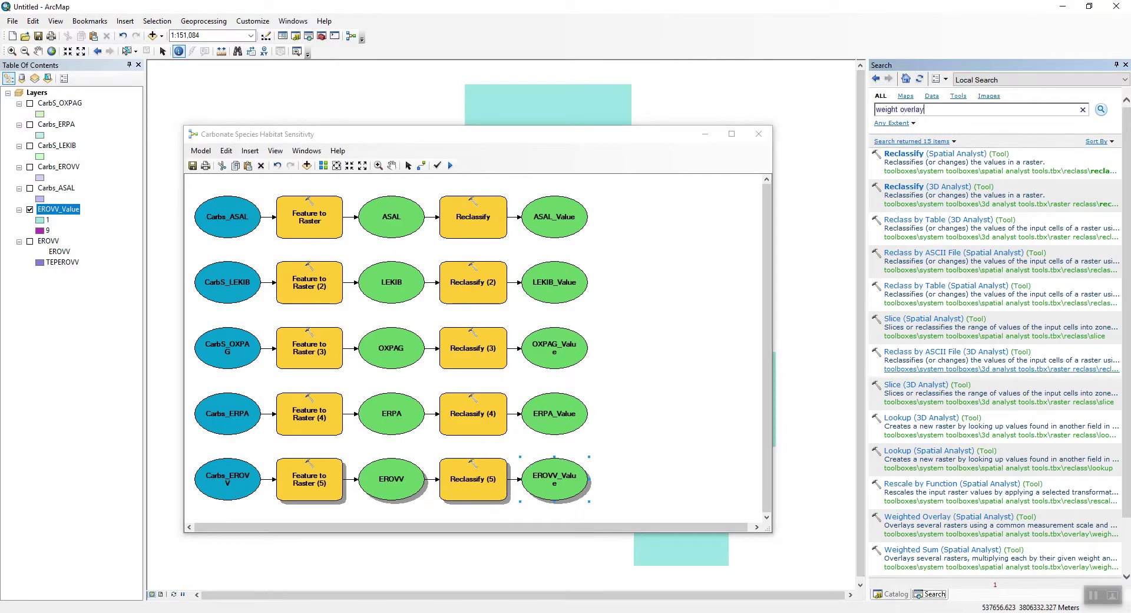
key(Return)
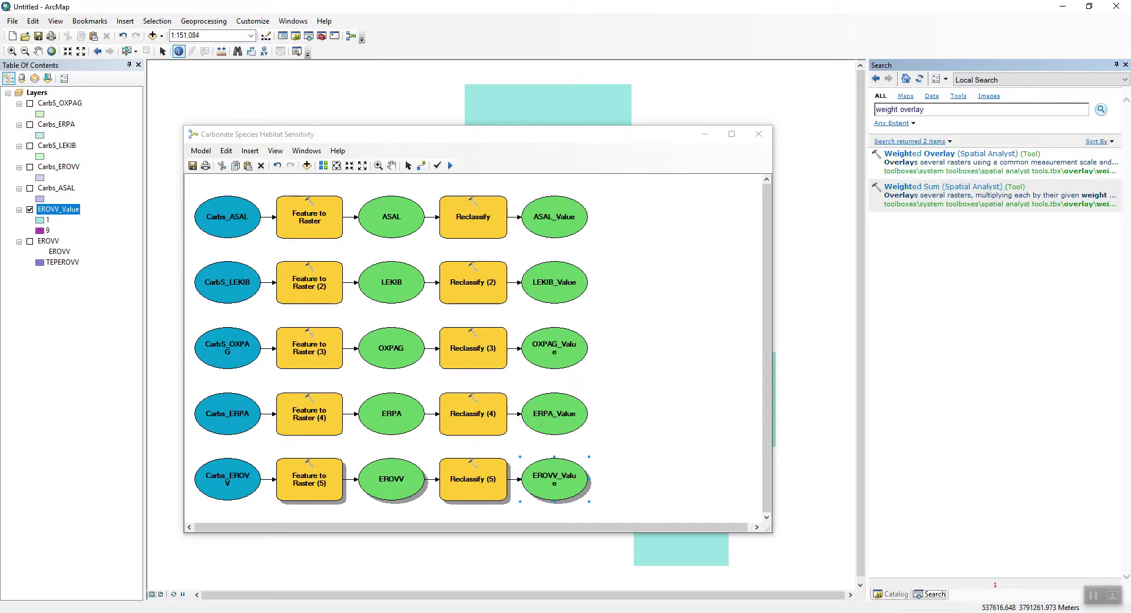
drag(950, 154, 659, 354)
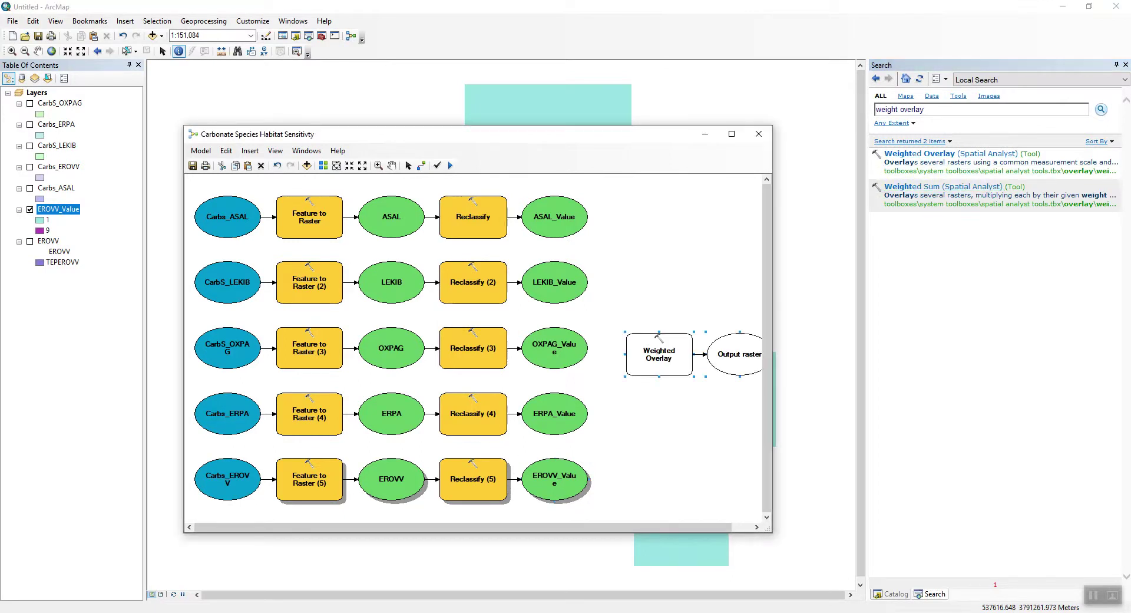
Connect the ASAL, LEKIB, OXPAG, ERPA and EROVV value rasters to Weighted Overlay as weighted overlay table inputs.
drag(571, 236, 642, 332)
click(684, 356)
drag(579, 300, 628, 332)
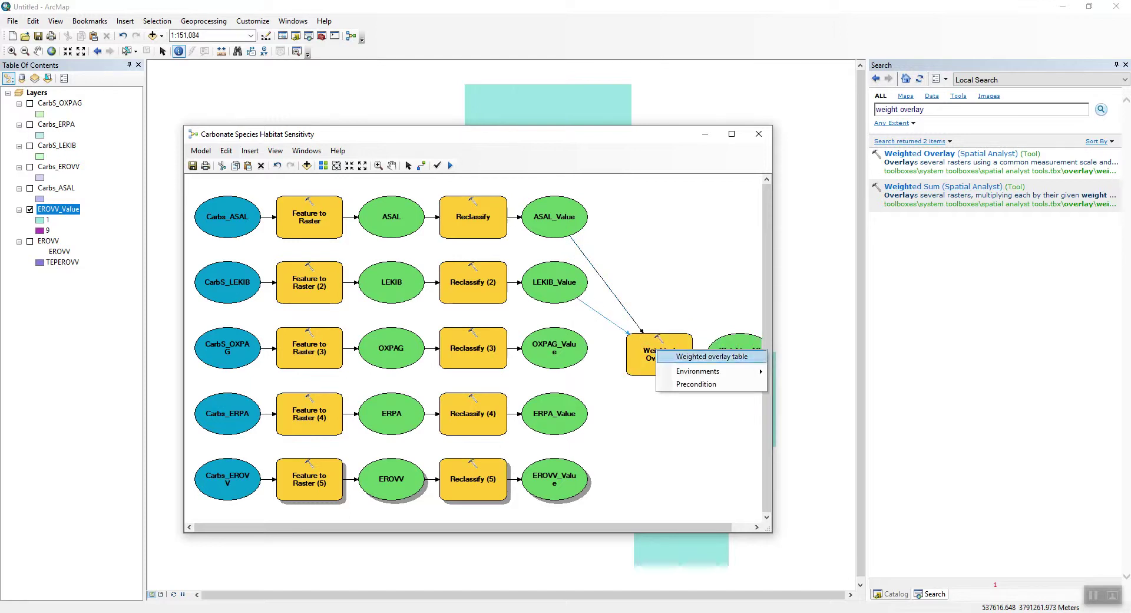
click(684, 355)
drag(611, 356, 653, 355)
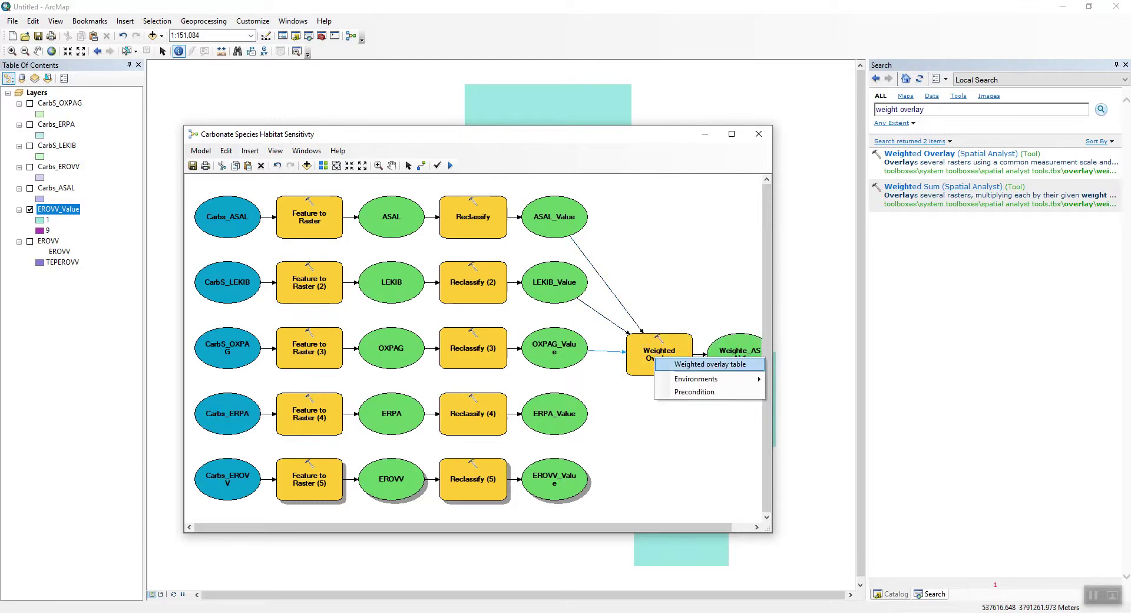
click(682, 363)
drag(582, 401, 664, 348)
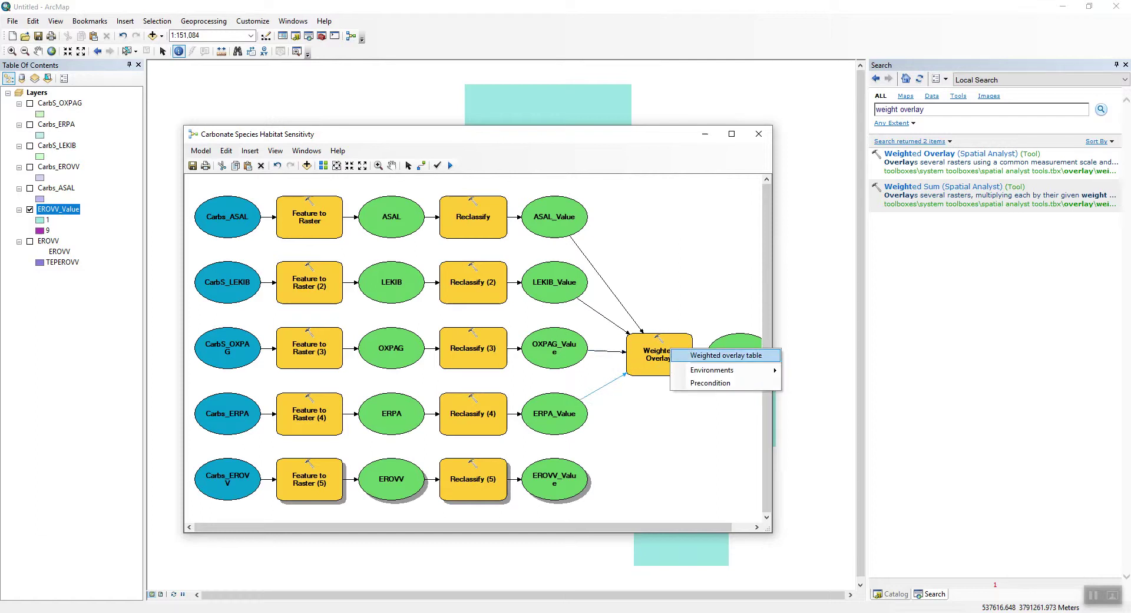
click(695, 353)
drag(574, 461, 660, 349)
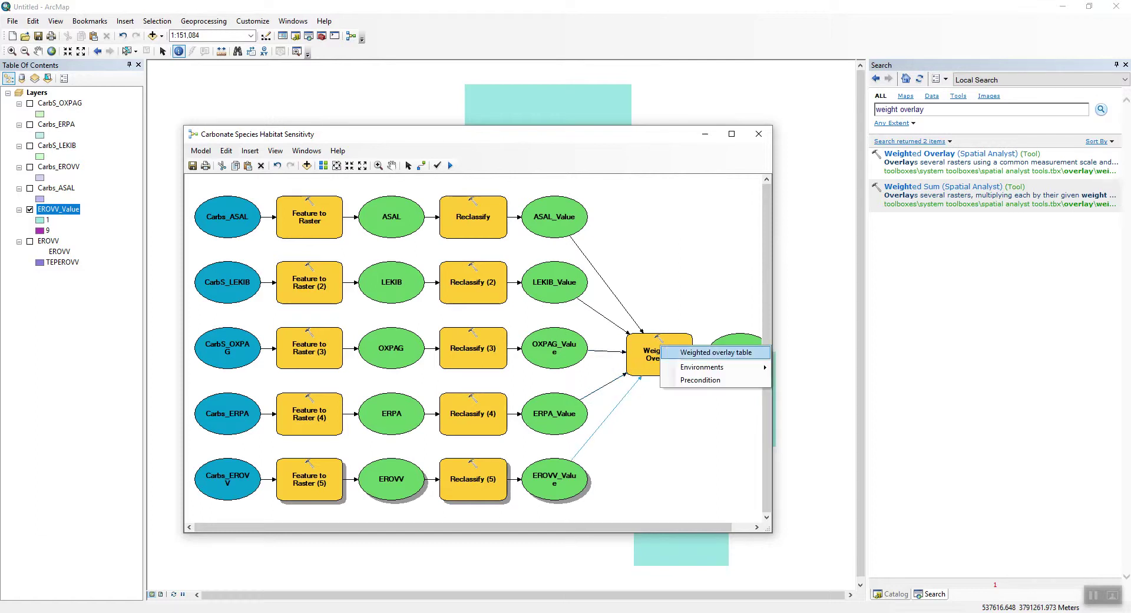
click(690, 354)
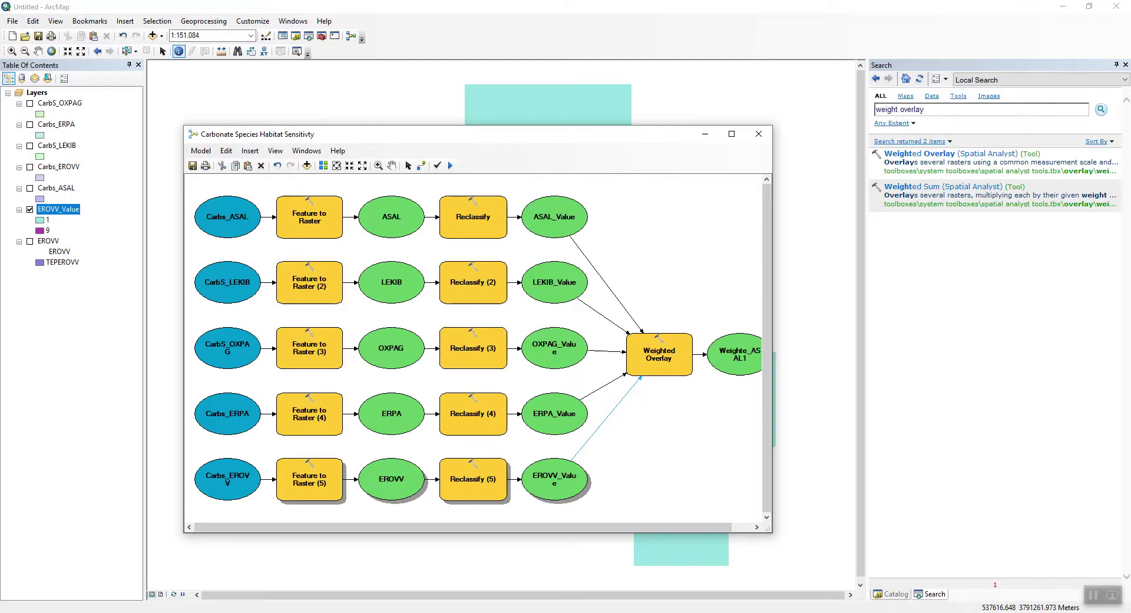
Delete the connected Weighted Overlay tool and add a fresh Weighted Overlay tool to the model.
right_click(665, 352)
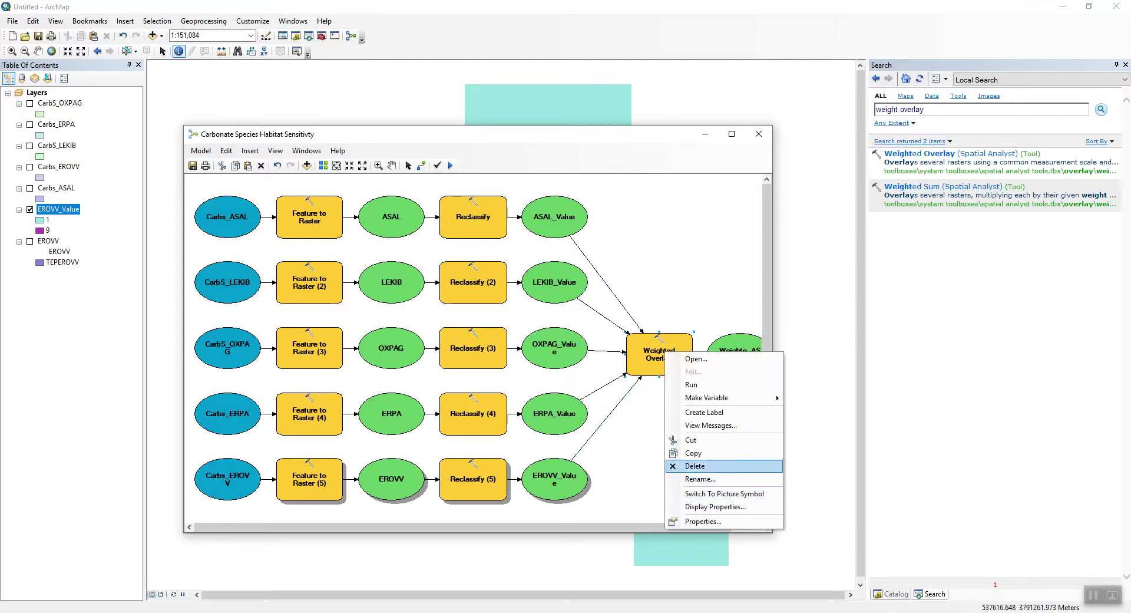
click(695, 465)
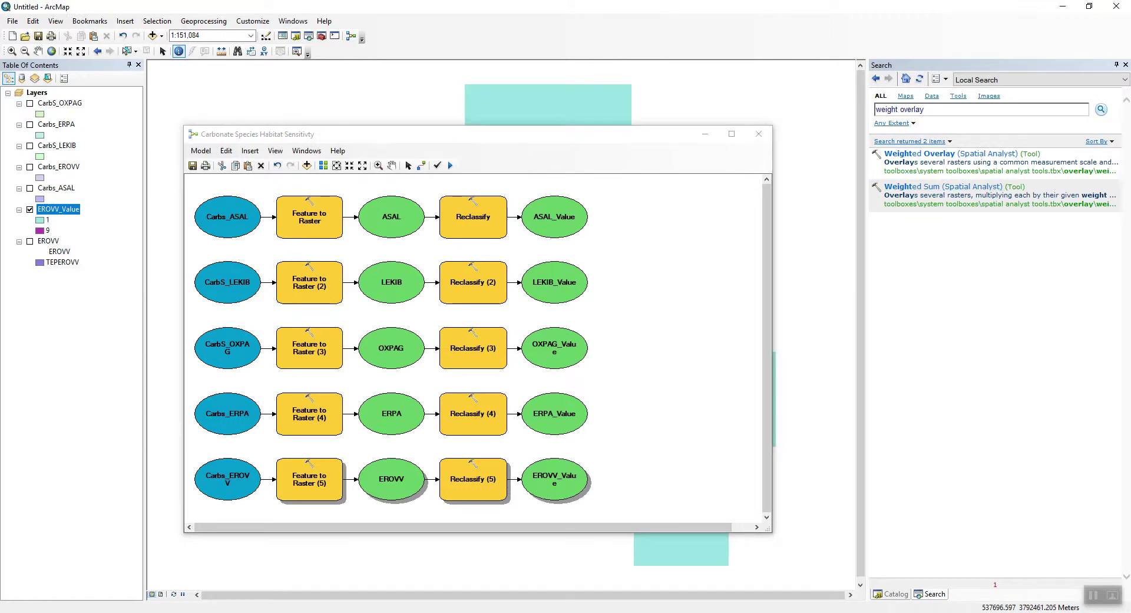
drag(920, 154, 656, 352)
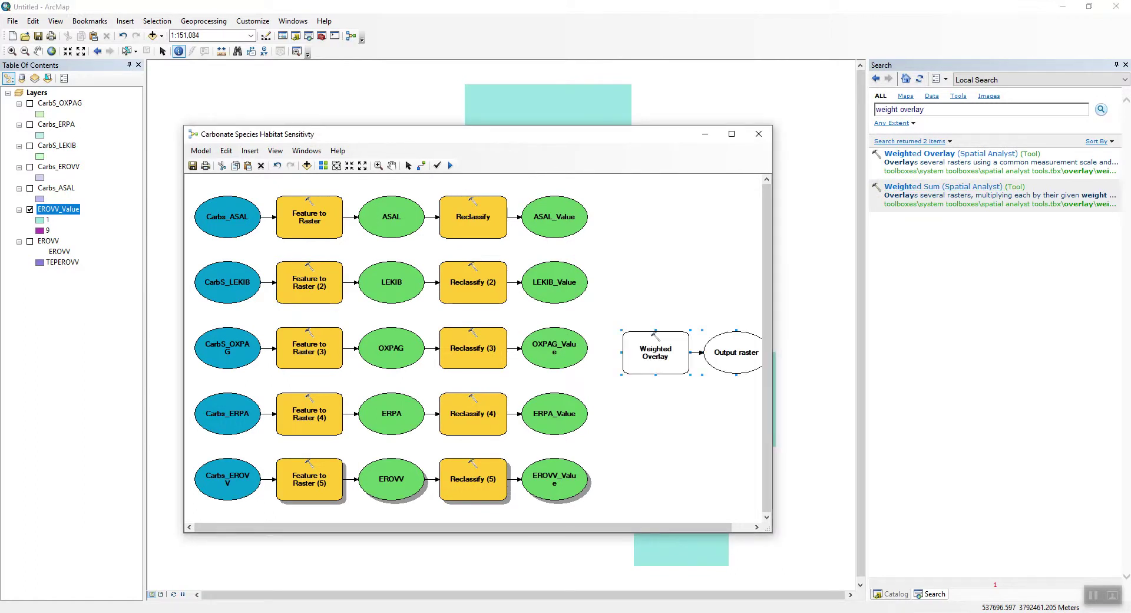
Replace the unconnected Weighted Overlay tool in the model with the Weighted Sum (Spatial Analyst) tool.
right_click(652, 349)
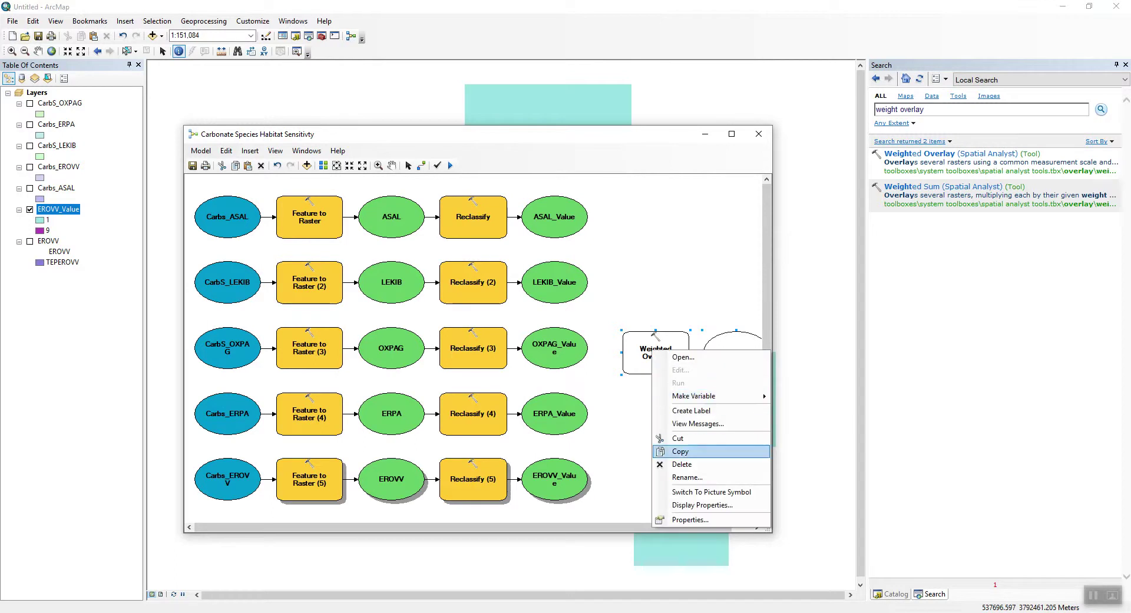
click(695, 465)
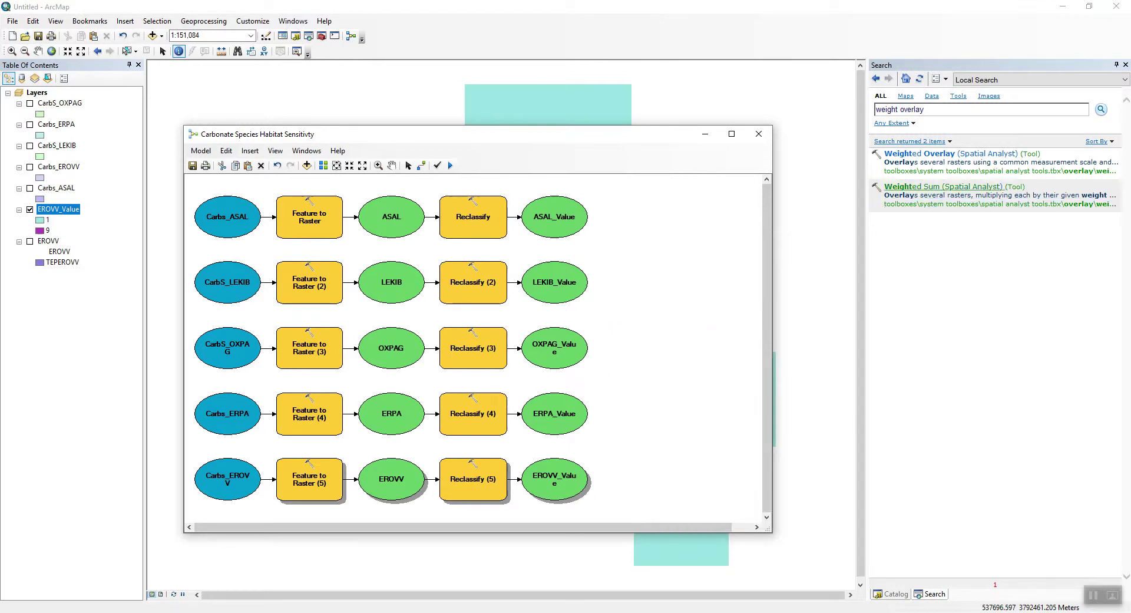
drag(931, 187, 683, 349)
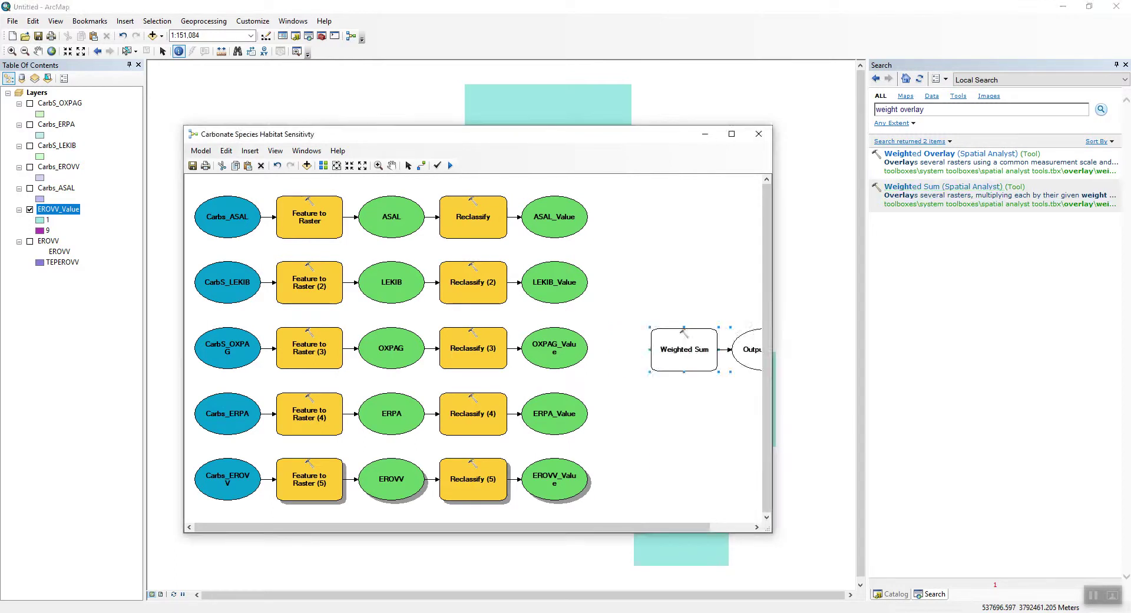
Connect the ASAL, LEKIB, OXPAG, ERPA and EROVV value rasters to Weighted Sum as input rasters.
drag(569, 233, 669, 342)
click(701, 348)
drag(575, 291, 701, 350)
click(725, 357)
drag(580, 349, 689, 352)
click(722, 363)
drag(580, 401, 693, 347)
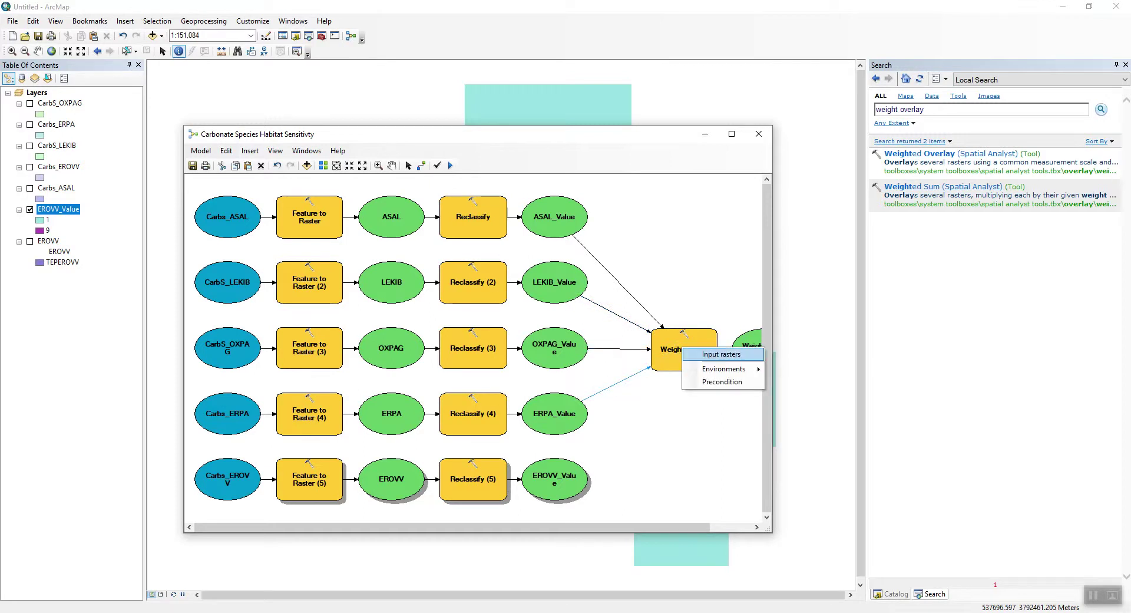
click(729, 352)
drag(575, 462, 693, 347)
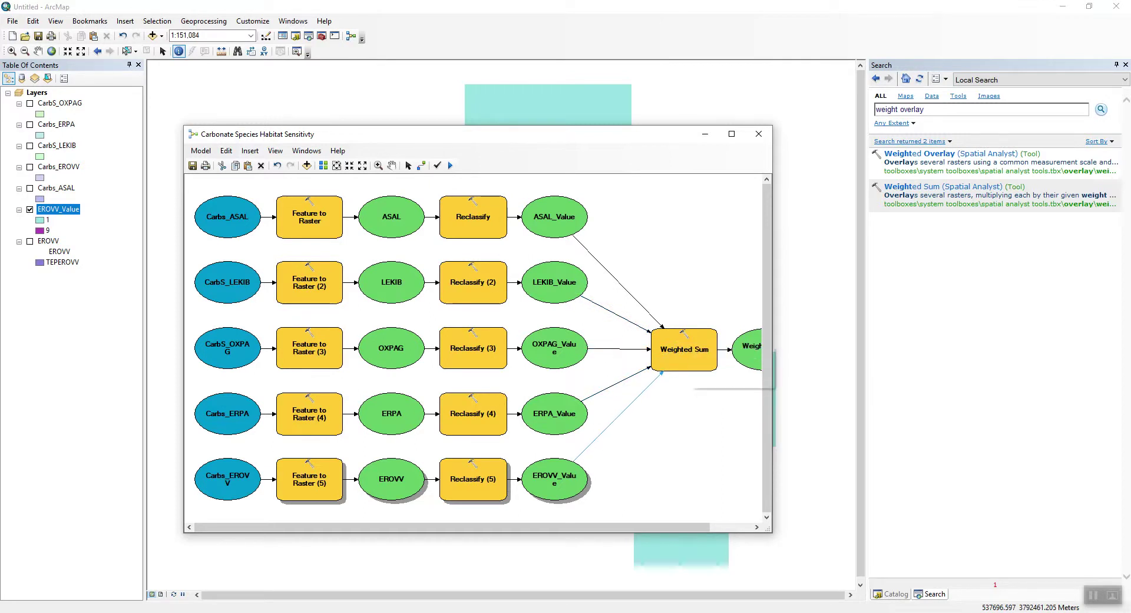
click(729, 352)
Set the Weighted Sum output to CarbsWeightedSum in Scratch.gdb and auto-arrange the model diagram.
double_click(749, 350)
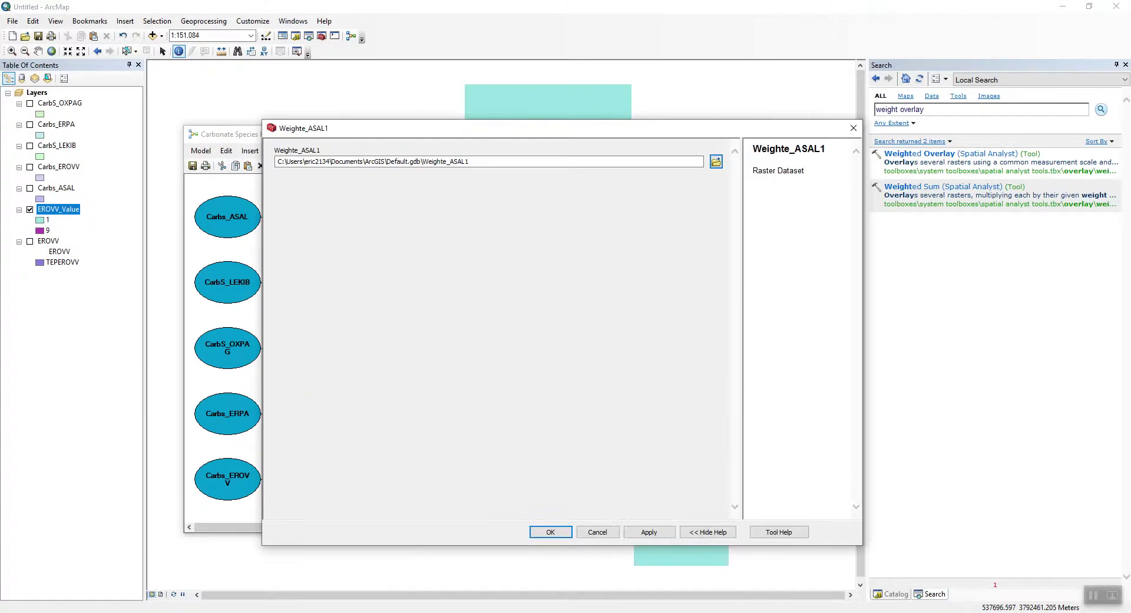
click(716, 161)
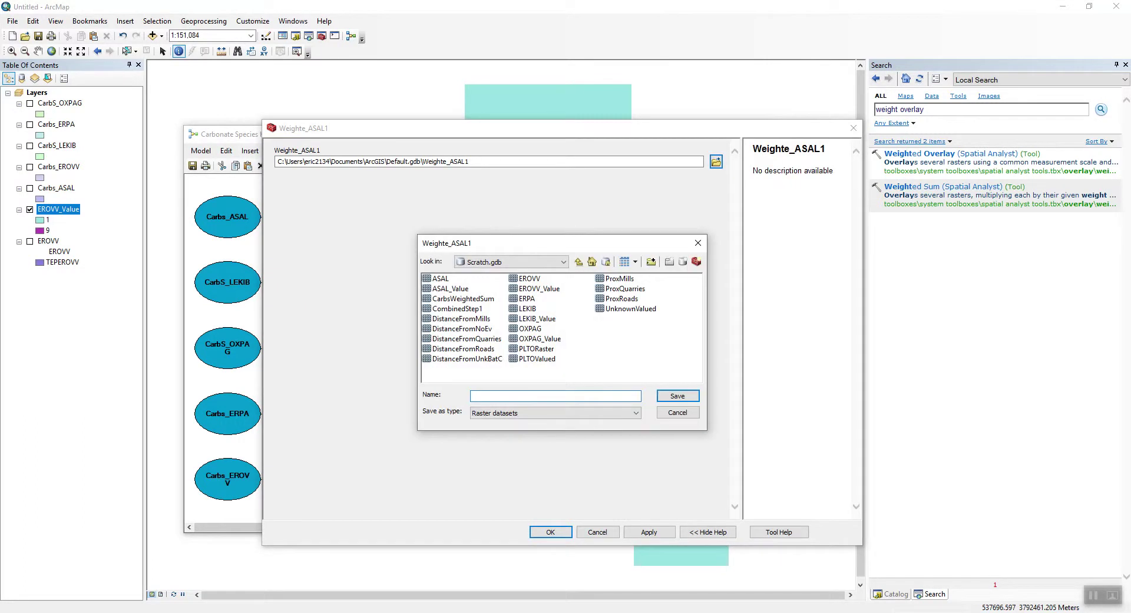
click(463, 299)
click(677, 395)
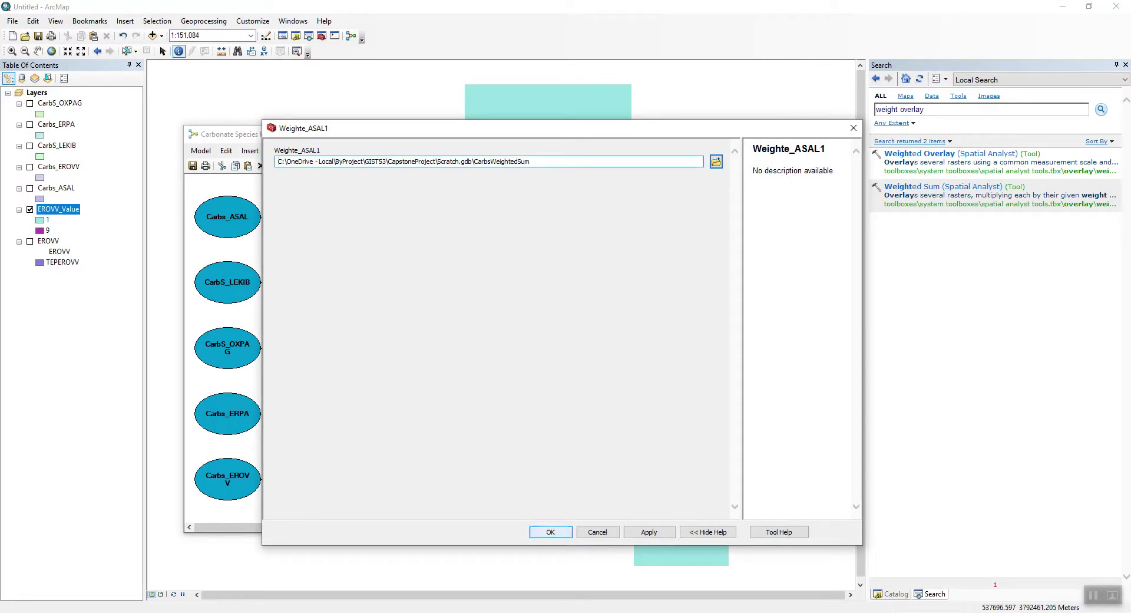
click(551, 532)
click(323, 165)
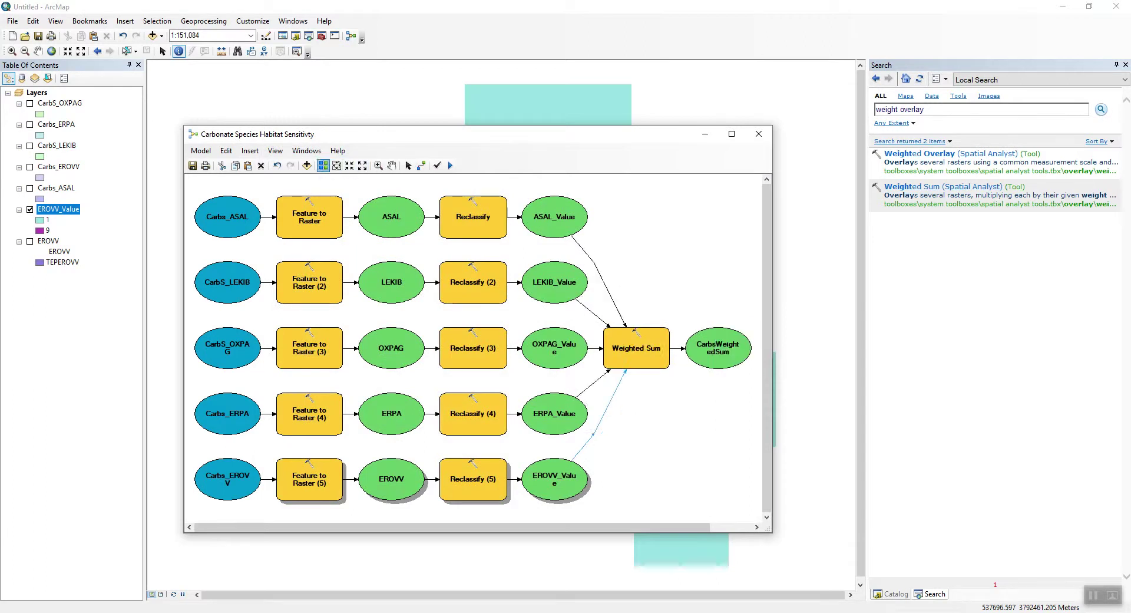
Save the model and run it, closing the progress report when it finishes.
click(192, 165)
click(450, 165)
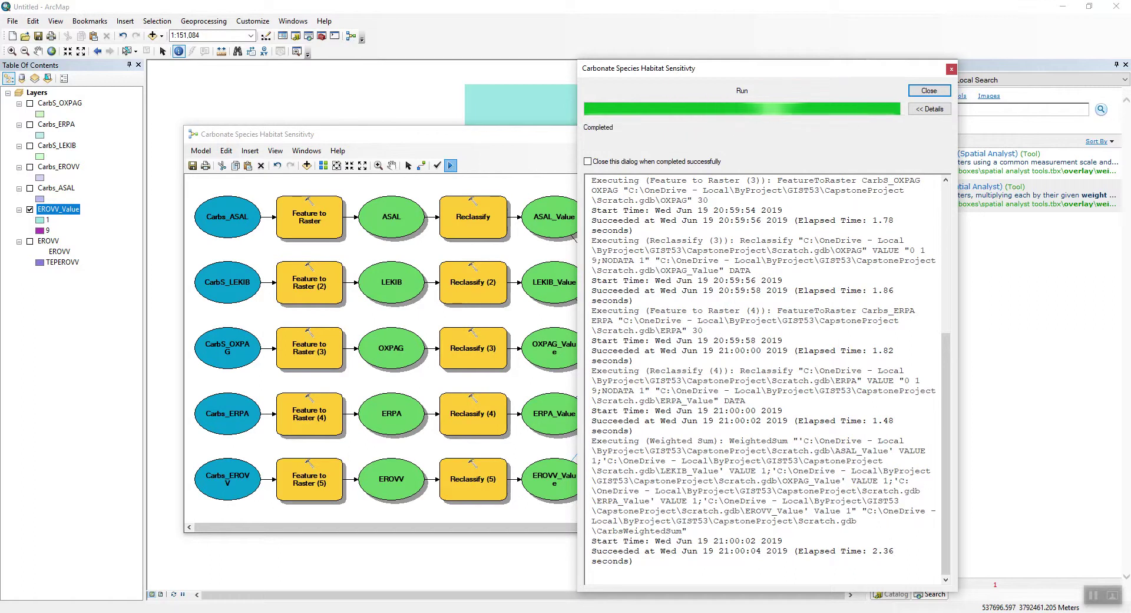
click(929, 90)
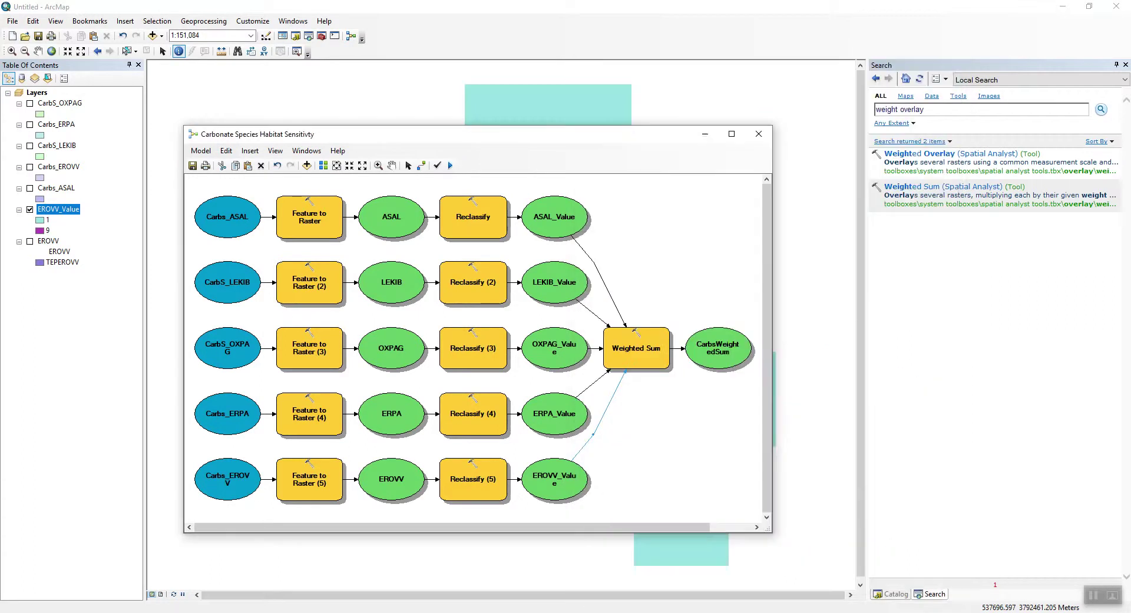
Add the CarbsWeightedSum output to the map display and move the model window off the raster.
right_click(745, 339)
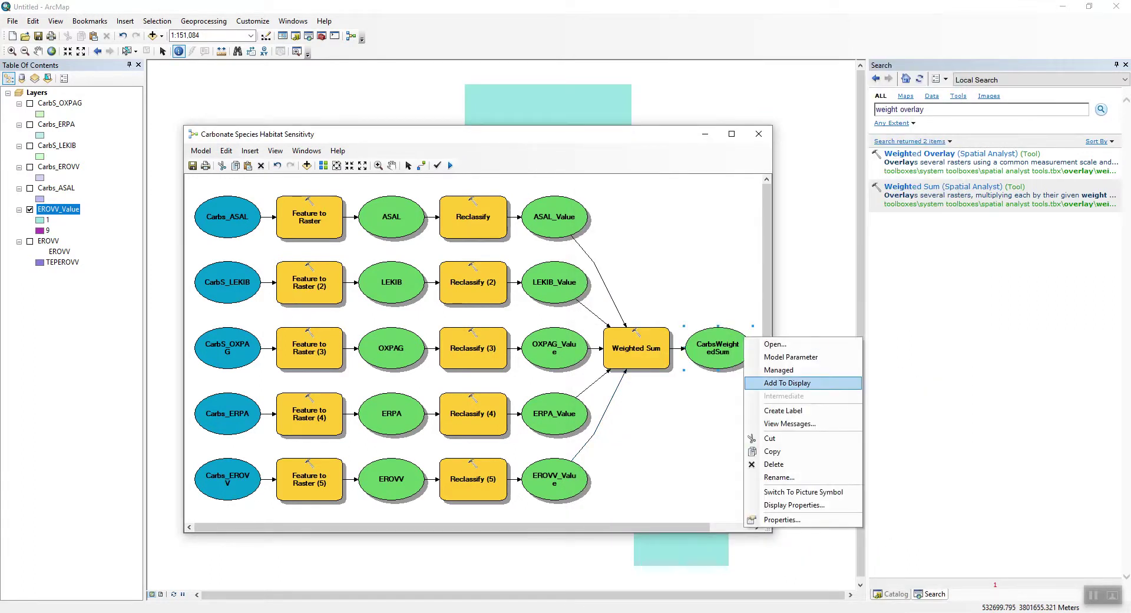
click(787, 382)
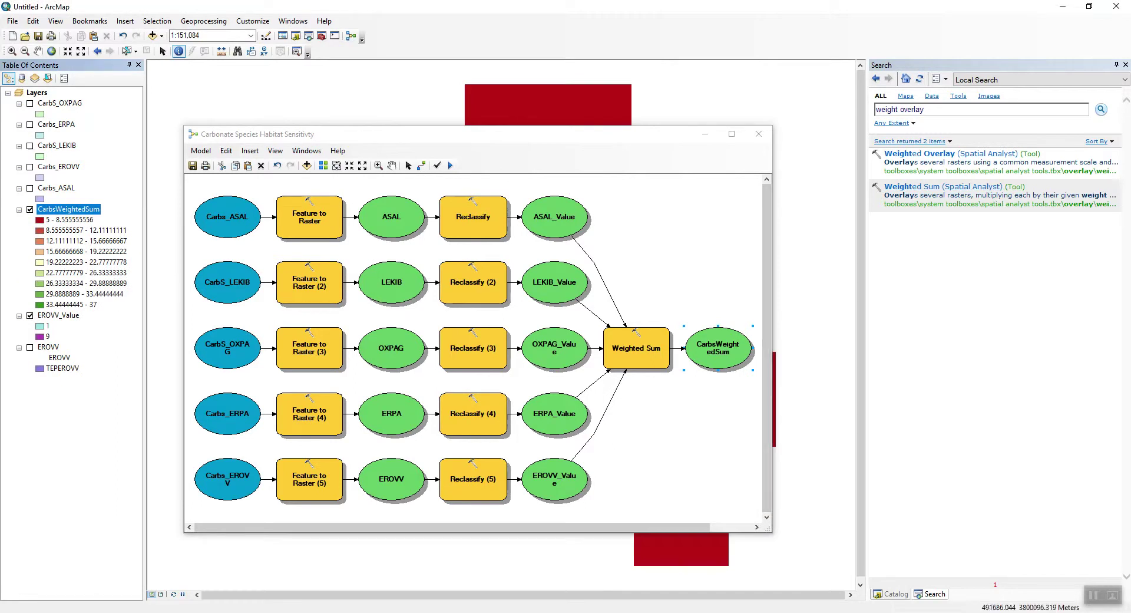
drag(413, 133, 670, 185)
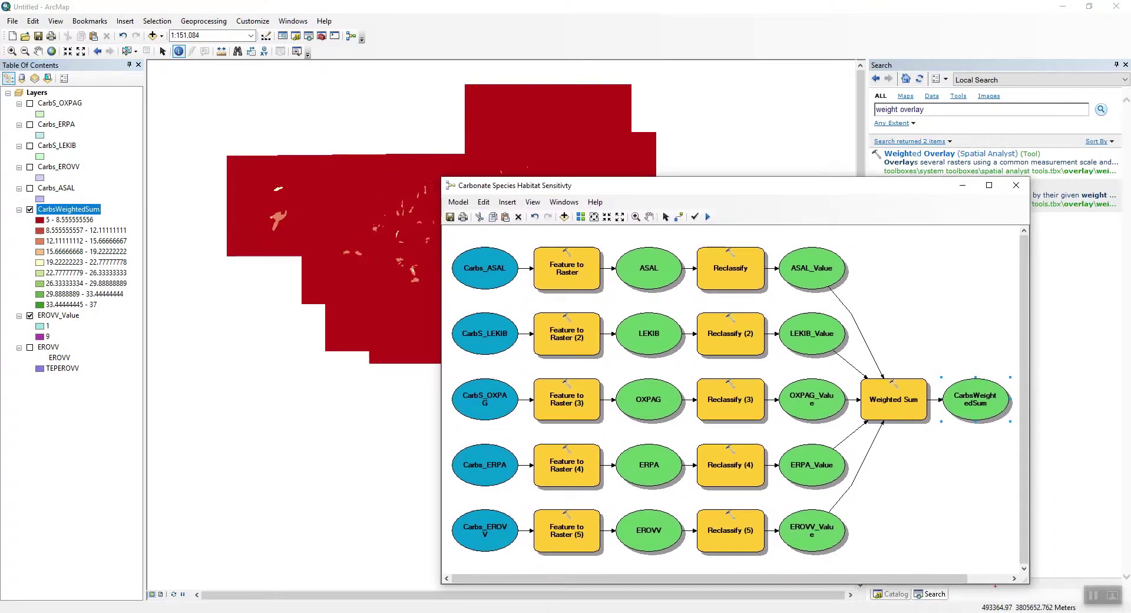
Symbolize the CarbsWeightedSum layer by unique values, computing the unique values for the raster.
right_click(69, 210)
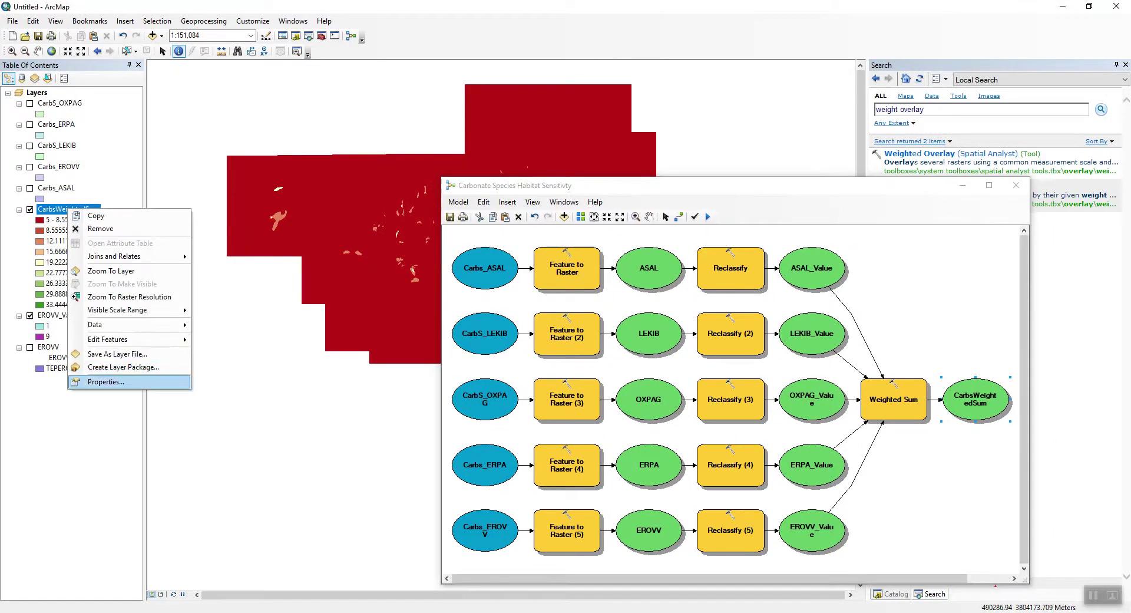
click(94, 380)
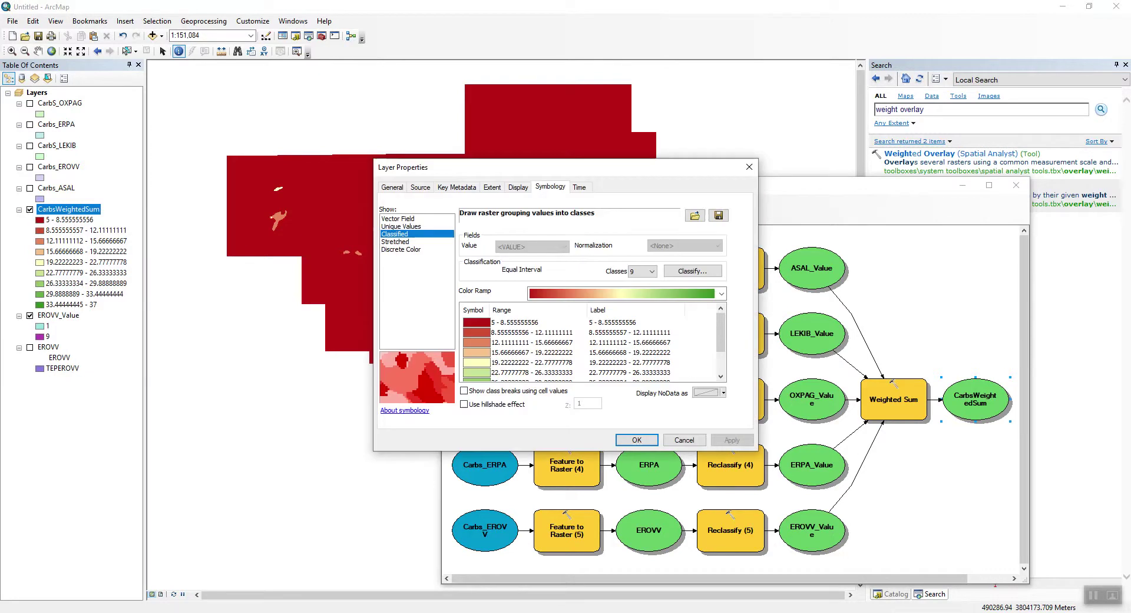
click(401, 227)
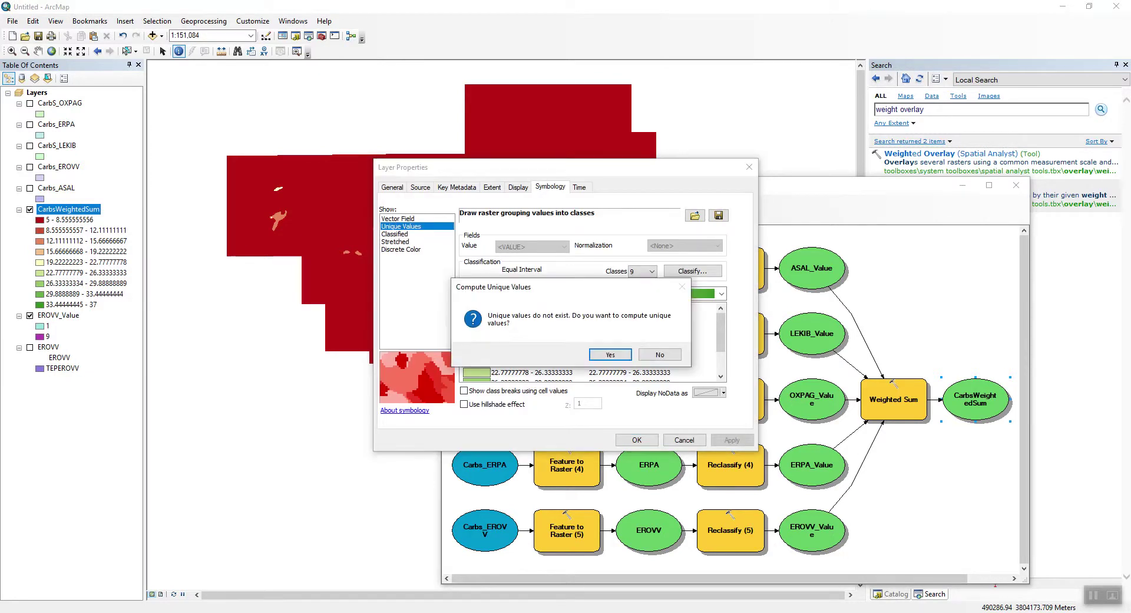
click(610, 353)
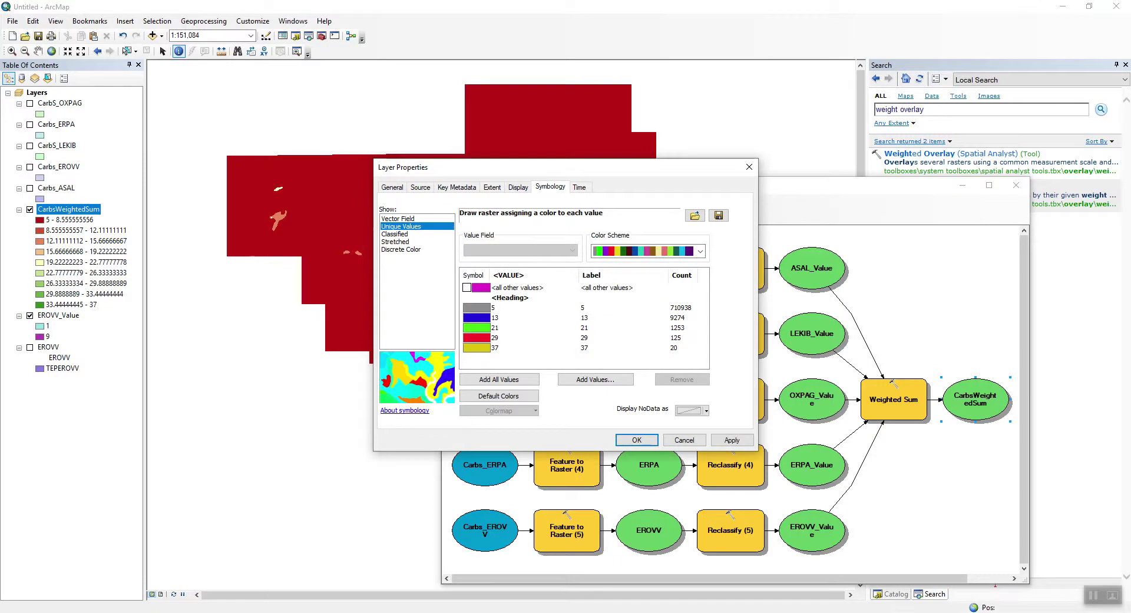
click(732, 439)
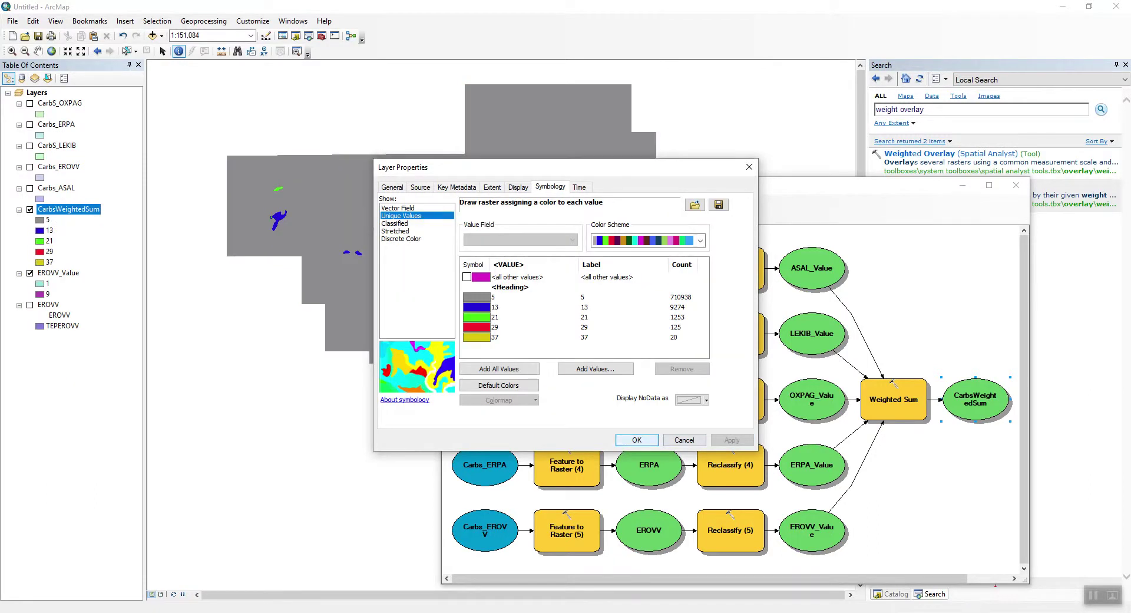
click(637, 440)
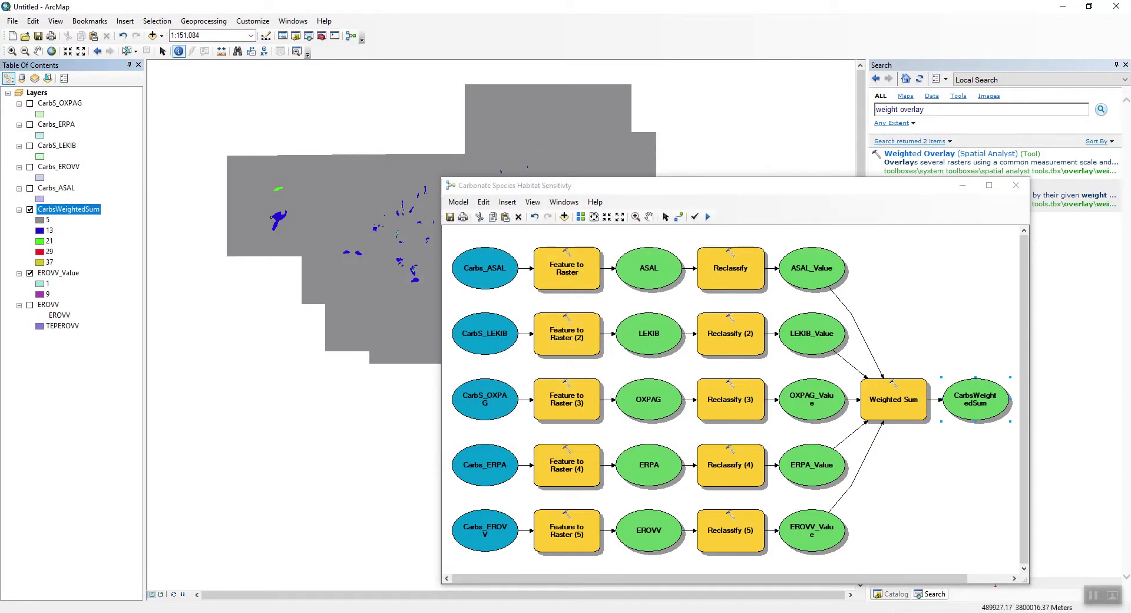
Apply a yellow-to-dark-brown color scheme to the CarbsWeightedSum unique values and move the model window to reveal the map.
right_click(89, 209)
click(121, 386)
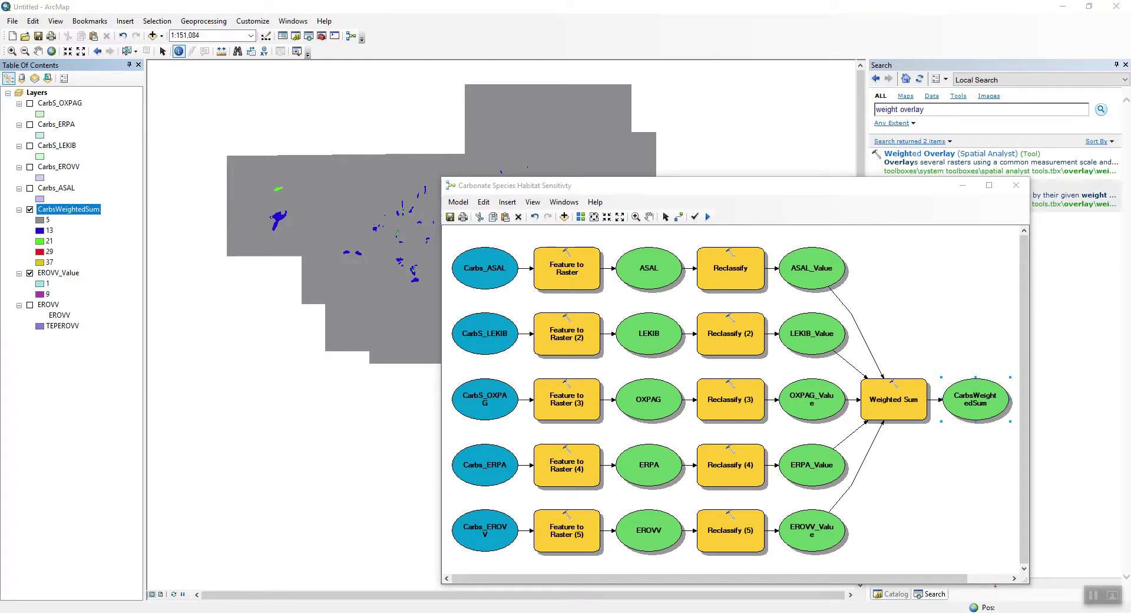
click(699, 251)
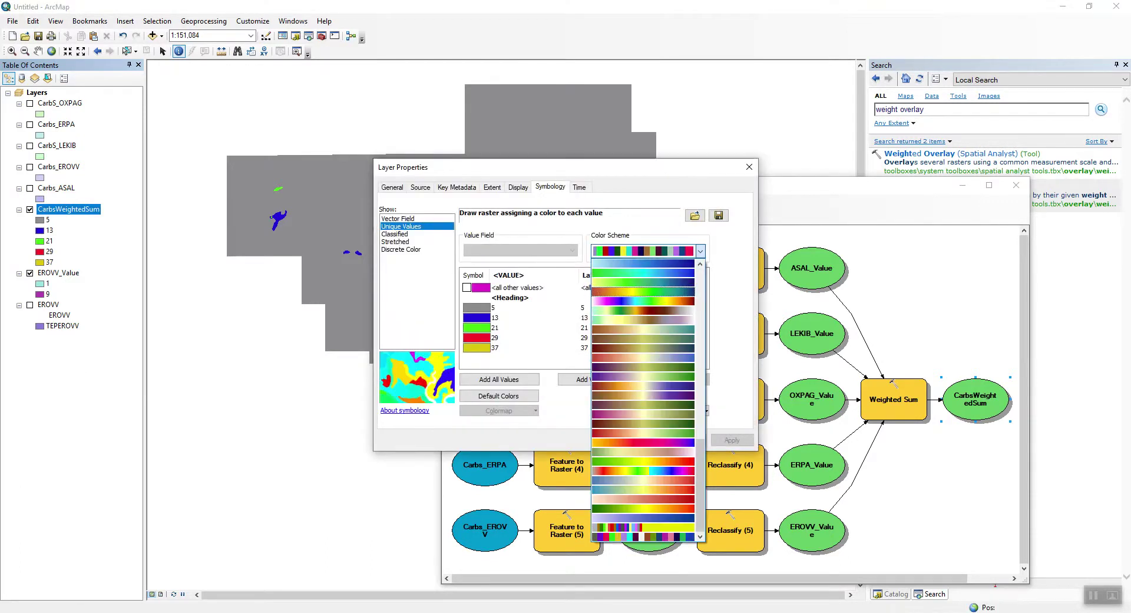
scroll(660, 290, up, 6)
scroll(654, 273, up, 4)
click(654, 265)
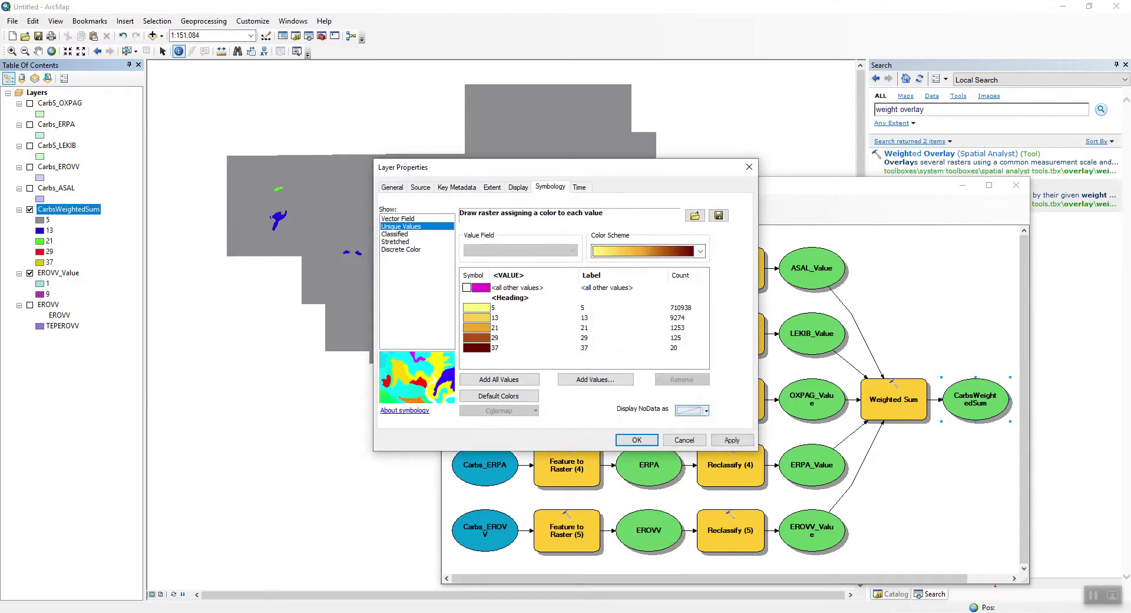
click(732, 441)
click(637, 440)
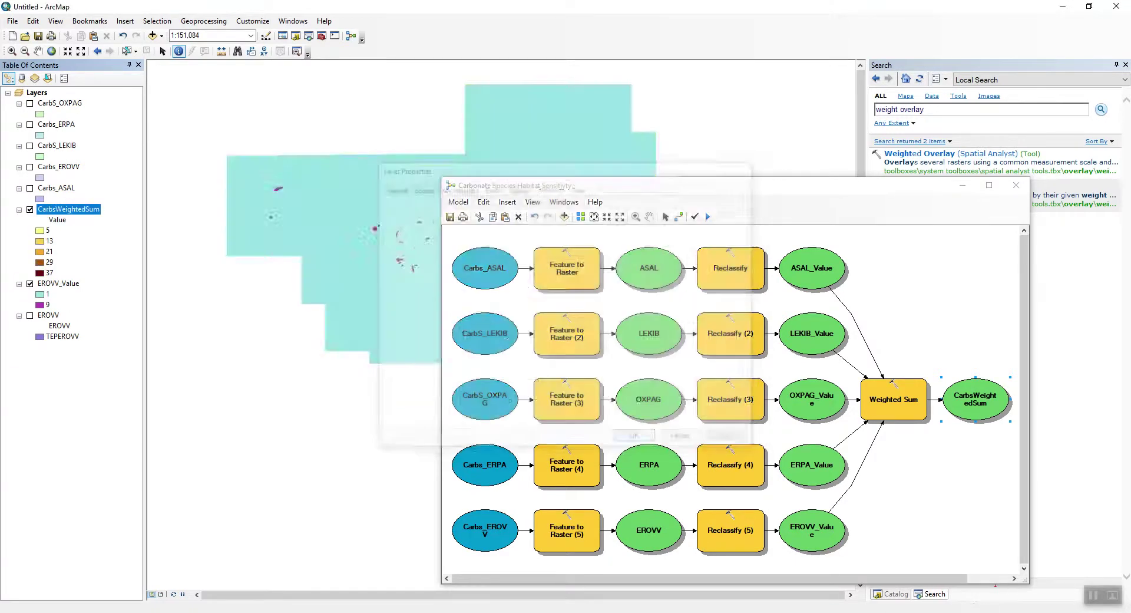
drag(589, 185, 337, 353)
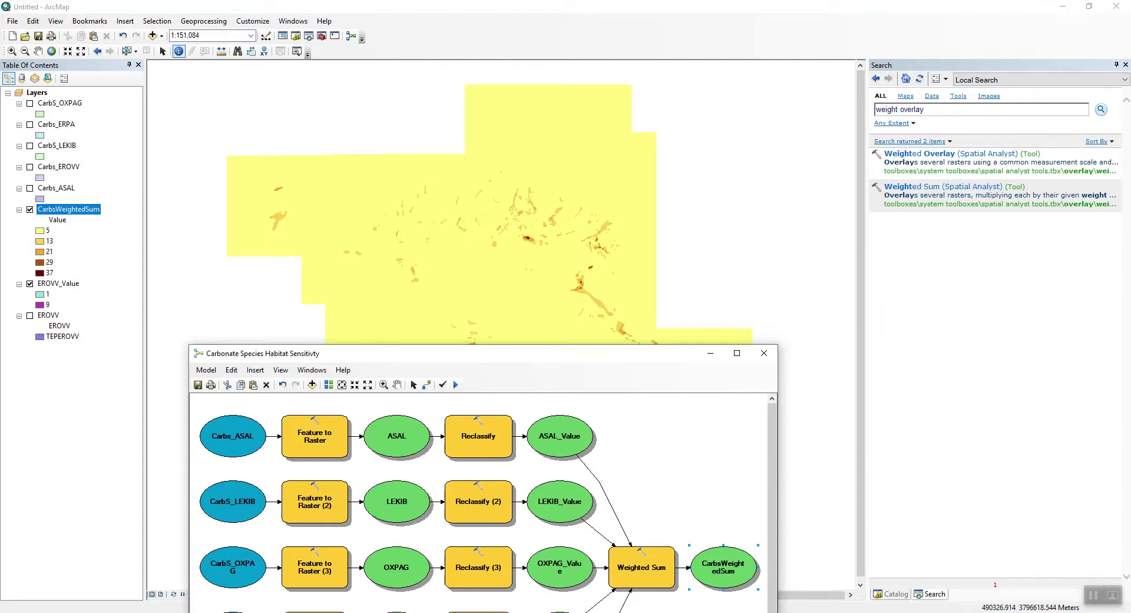
Bring the model window back fully into view and search the tools for "reclassify".
drag(383, 353, 336, 149)
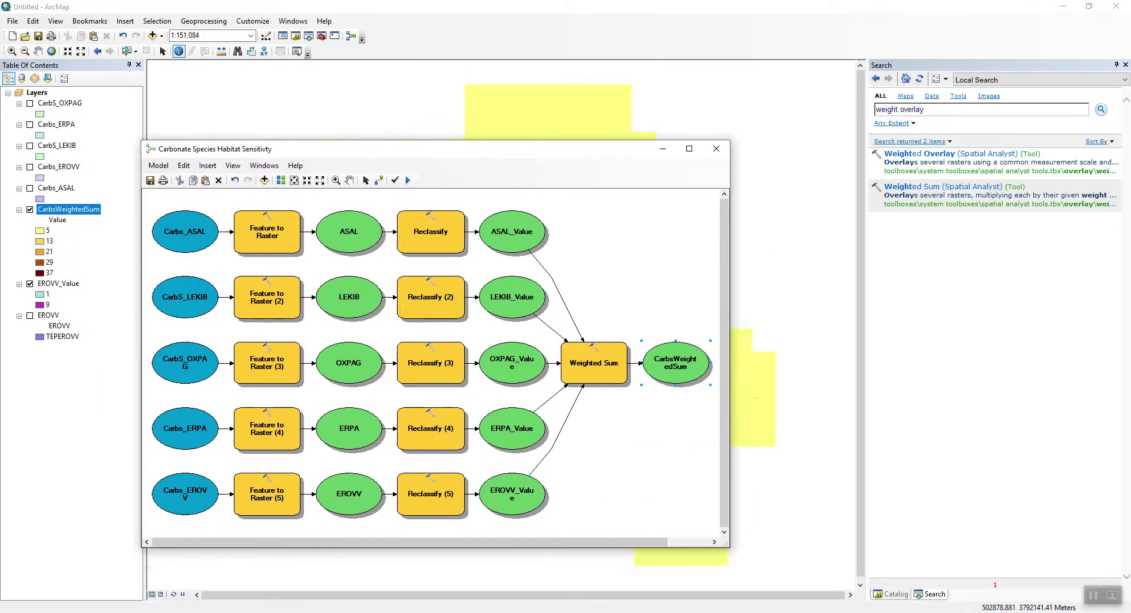
click(943, 109)
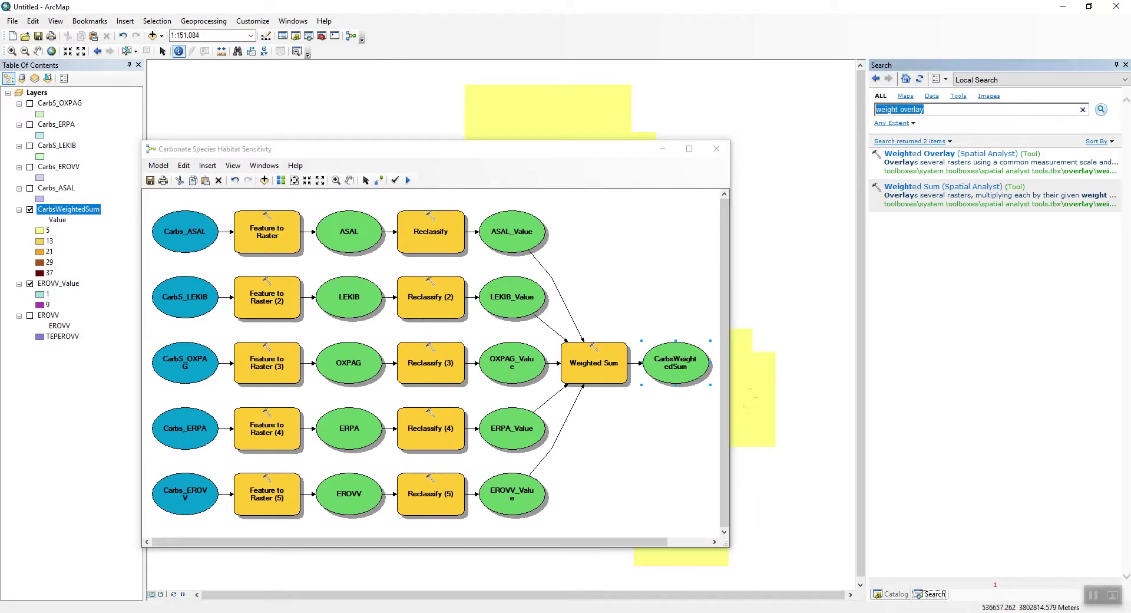
text(relcassify)
key(Return)
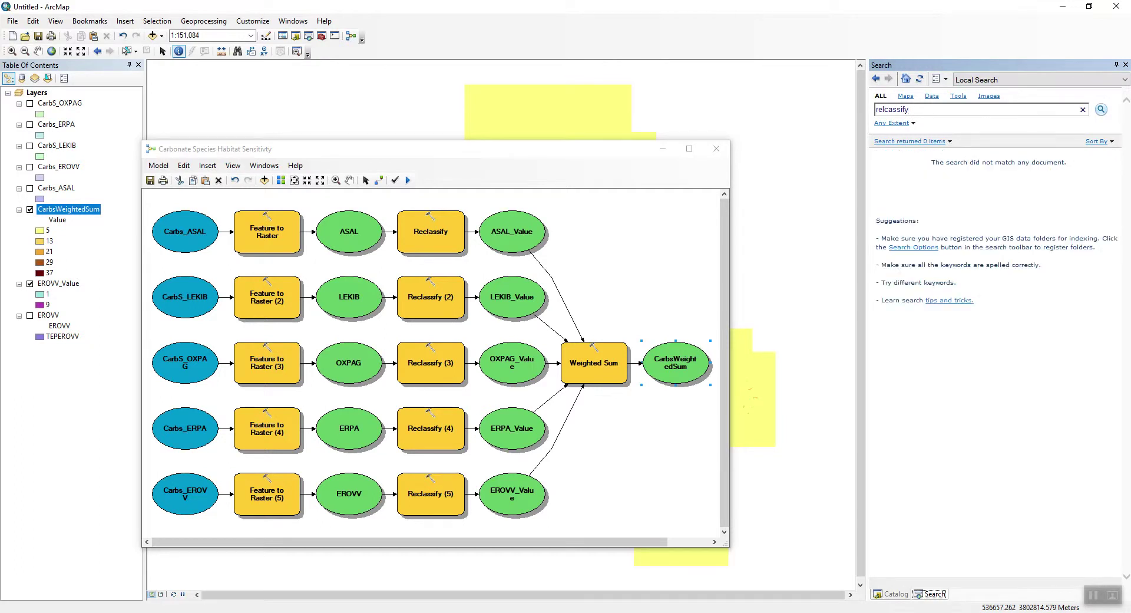
click(909, 108)
text(reclassify)
key(Return)
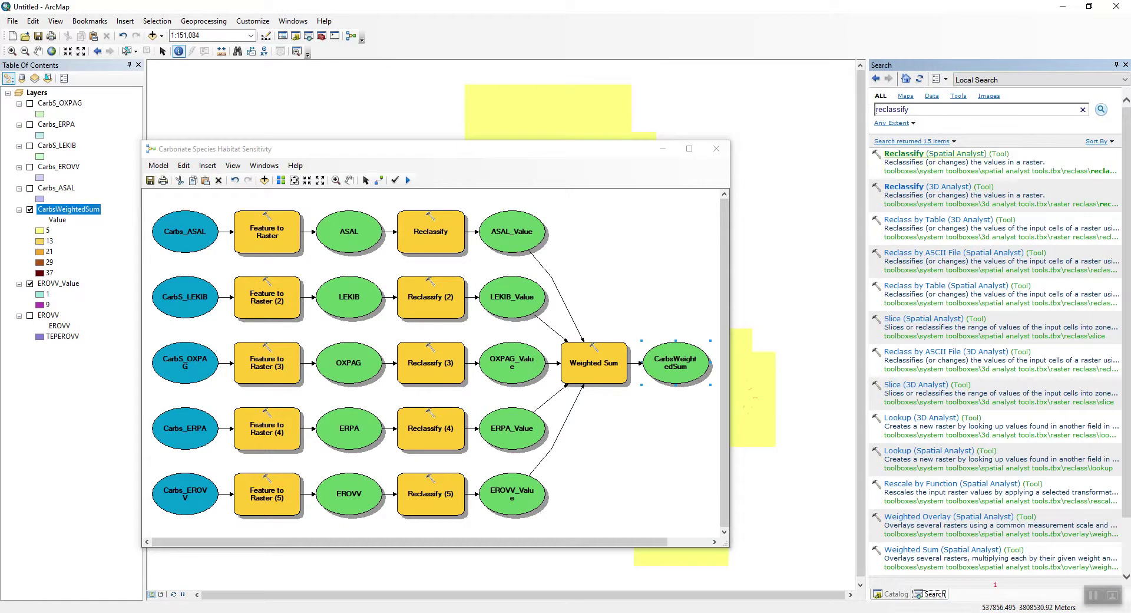
Add the Reclassify (Spatial Analyst) tool below CarbsWeightedSum and connect that raster to it as the input raster.
drag(935, 154, 664, 429)
drag(675, 373, 667, 425)
click(705, 432)
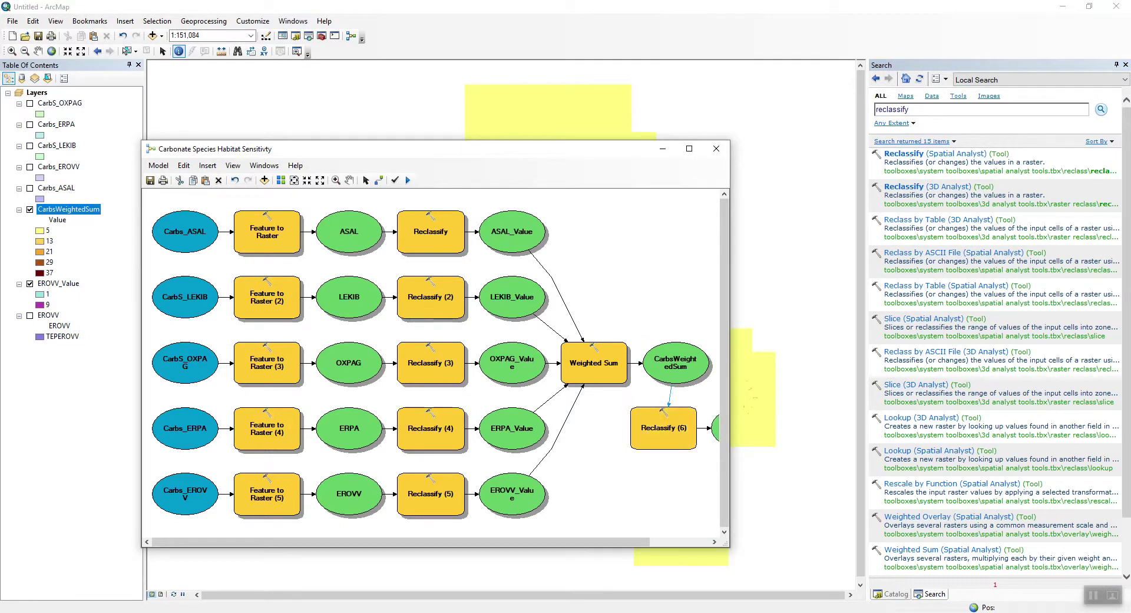
Set the output of the new Reclassify tool to CarbonateSpeciesHabitatFrequency in Results.gdb.
double_click(716, 428)
click(716, 161)
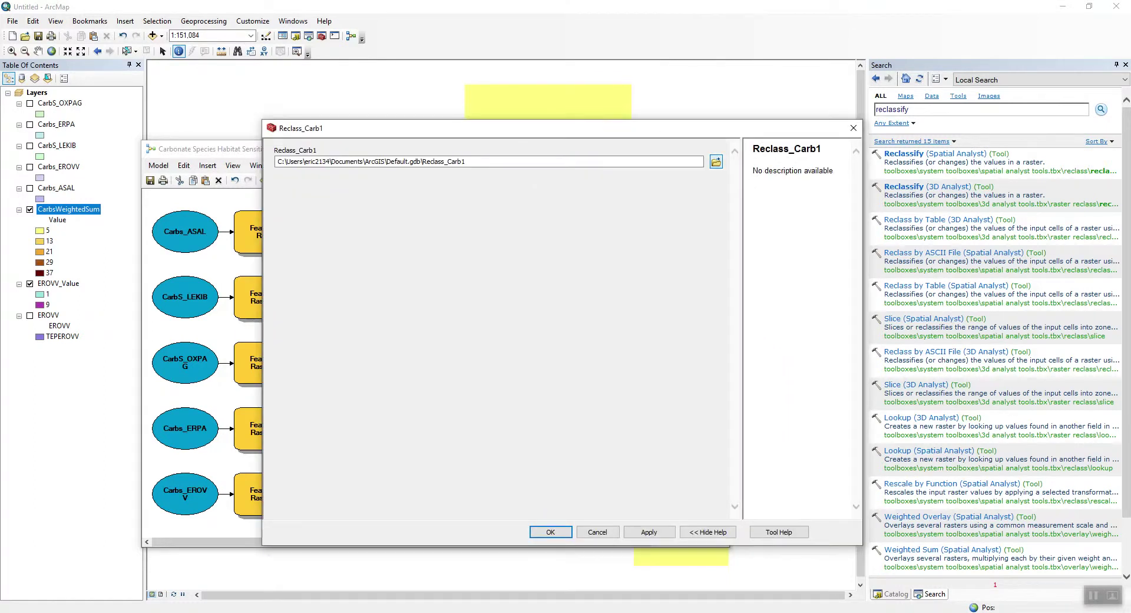
click(578, 262)
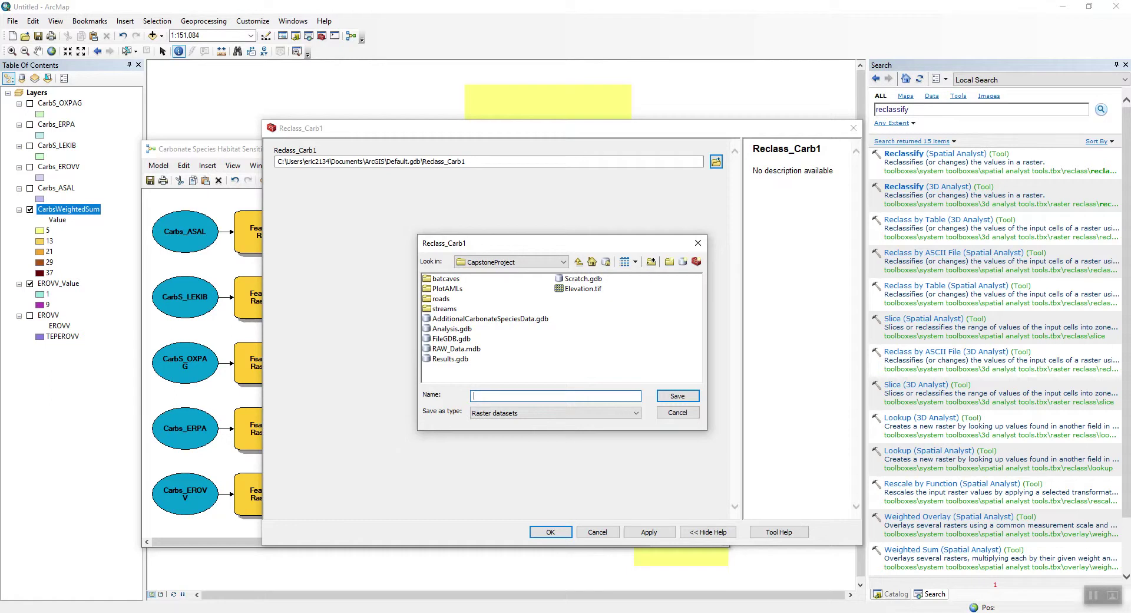
double_click(450, 358)
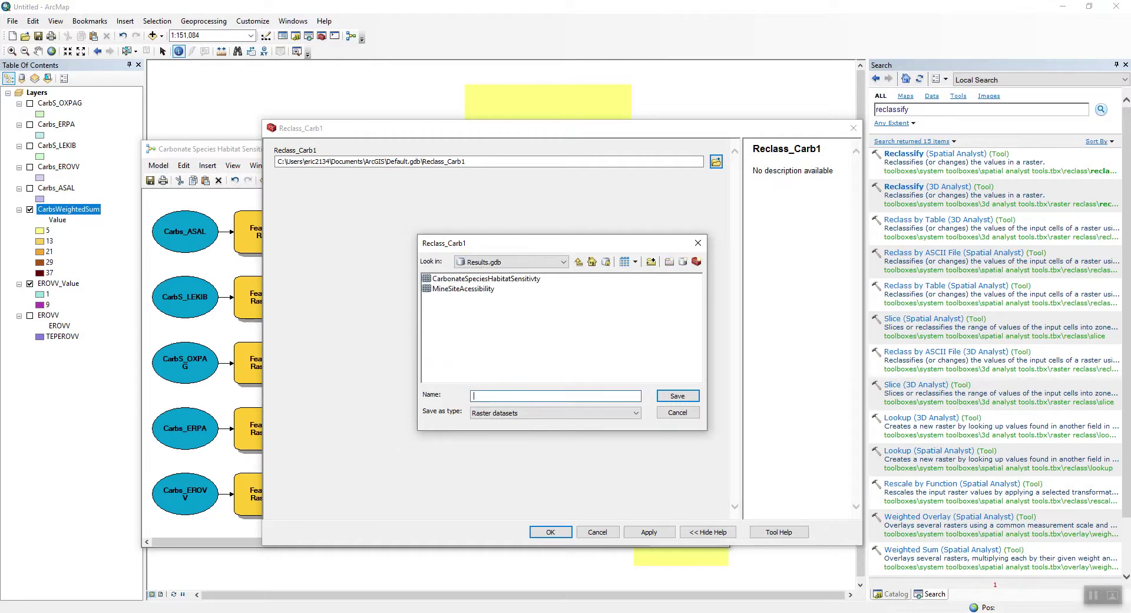
text(Car)
text(bonateSpecies)
text(HabitatOccura)
key(BackSpace)
key(BackSpace)
key(BackSpace)
key(BackSpace)
key(BackSpace)
text(Frequency)
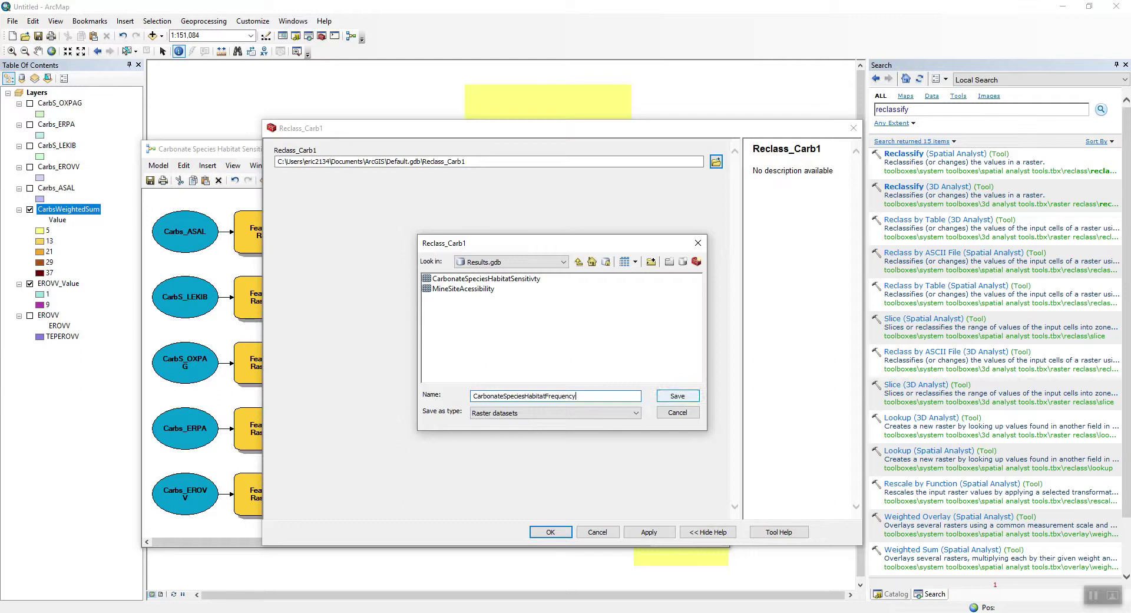
key(Return)
click(550, 531)
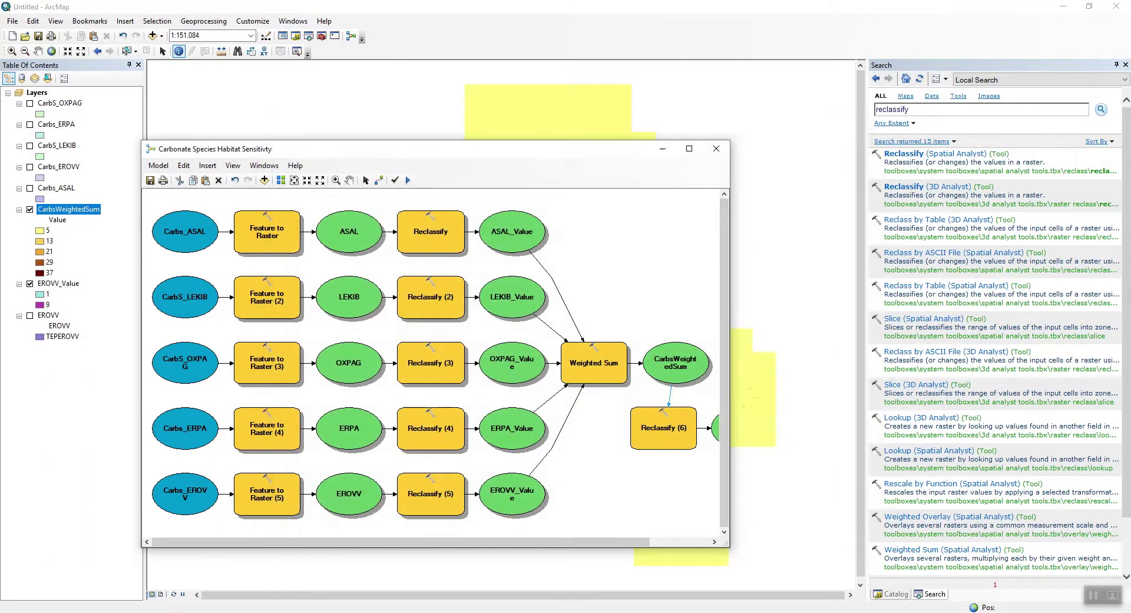
Open the Reclassify (6) tool and change its second remap row to old value 13 with new value 5.
double_click(664, 428)
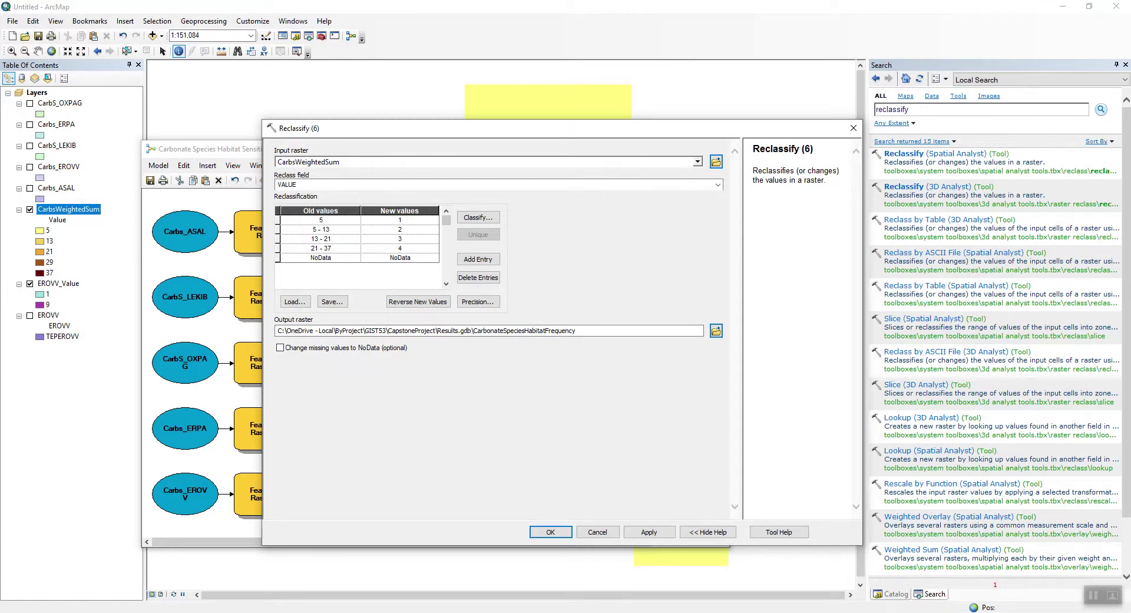
drag(453, 128, 532, 129)
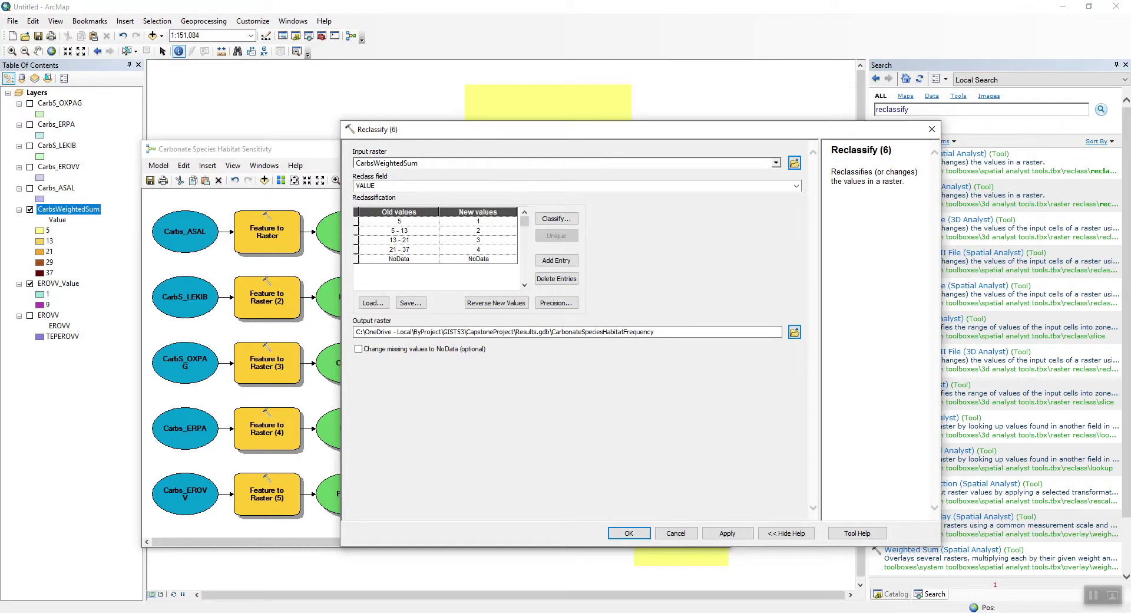
click(399, 221)
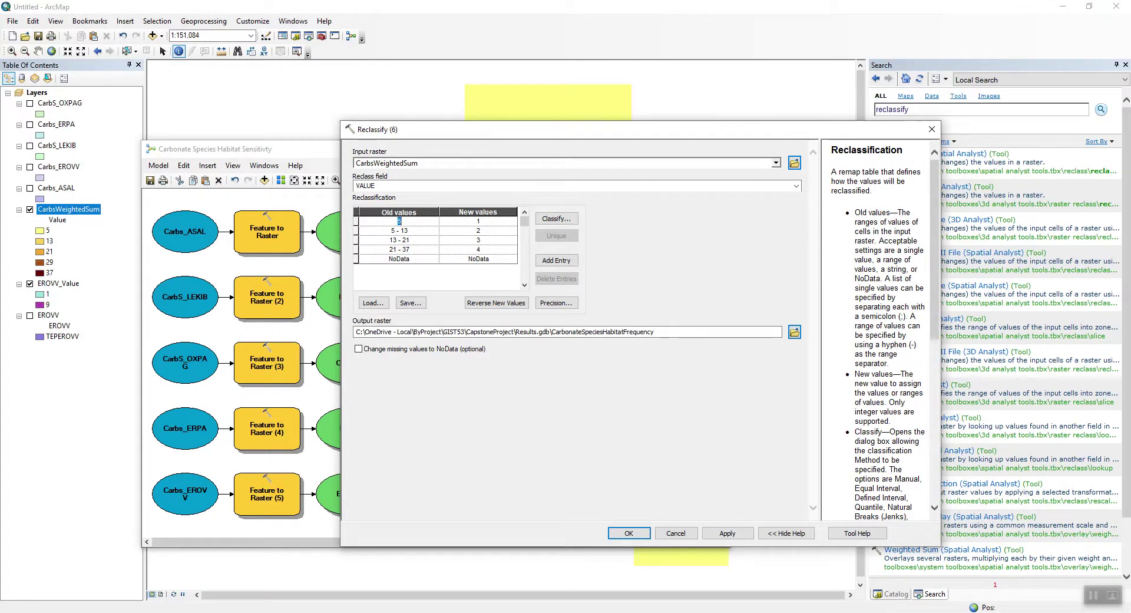
key(Tab)
key(Tab)
text(13)
key(Tab)
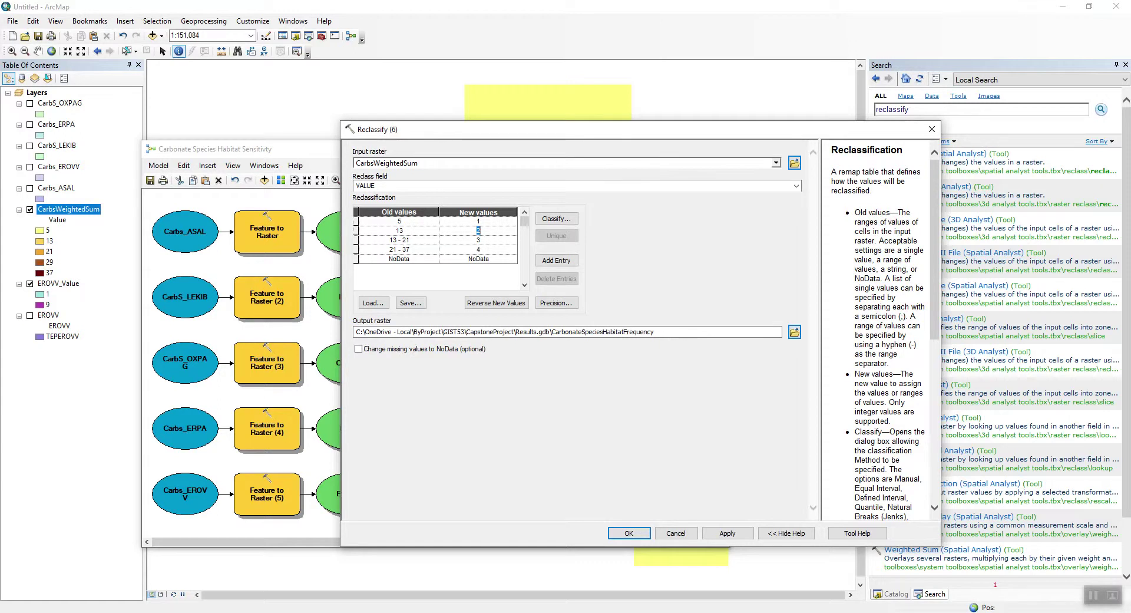
text(5)
key(Tab)
key(Tab)
key(Tab)
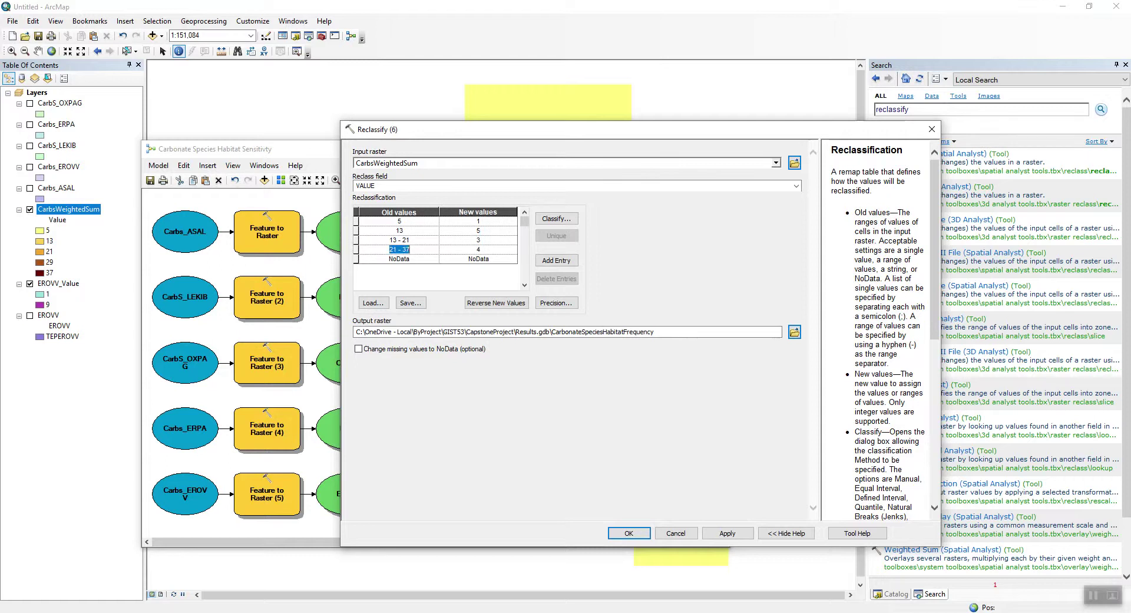
Remap old value 21 to 6 and old value 29 to 9 in the third and fourth rows.
click(411, 241)
drag(411, 241, 387, 240)
text(21)
key(Tab)
text(6)
key(Tab)
text(29)
key(Tab)
text(8)
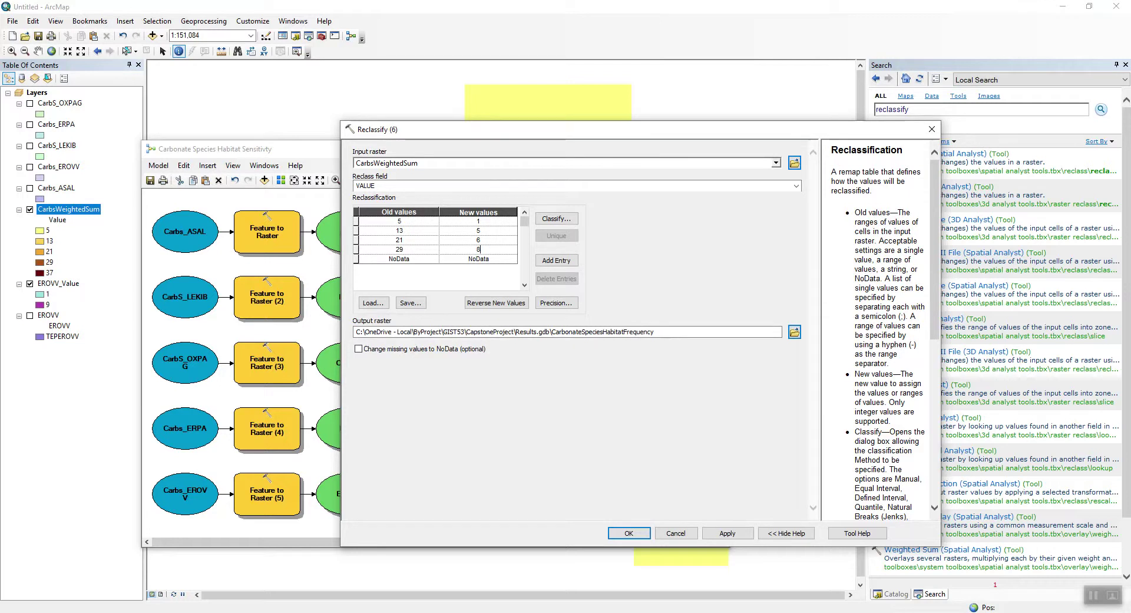
text(9)
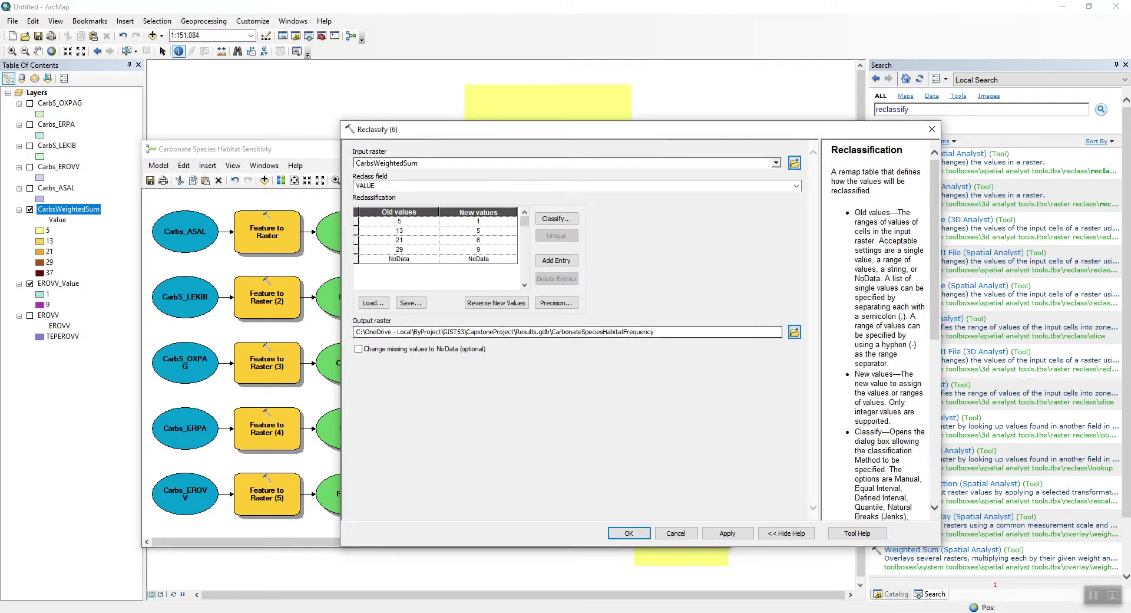
Extend the last old value to the range 29 - 37, set NoData to 1, and accept the Reclassify settings.
key(shift+Tab)
click(400, 249)
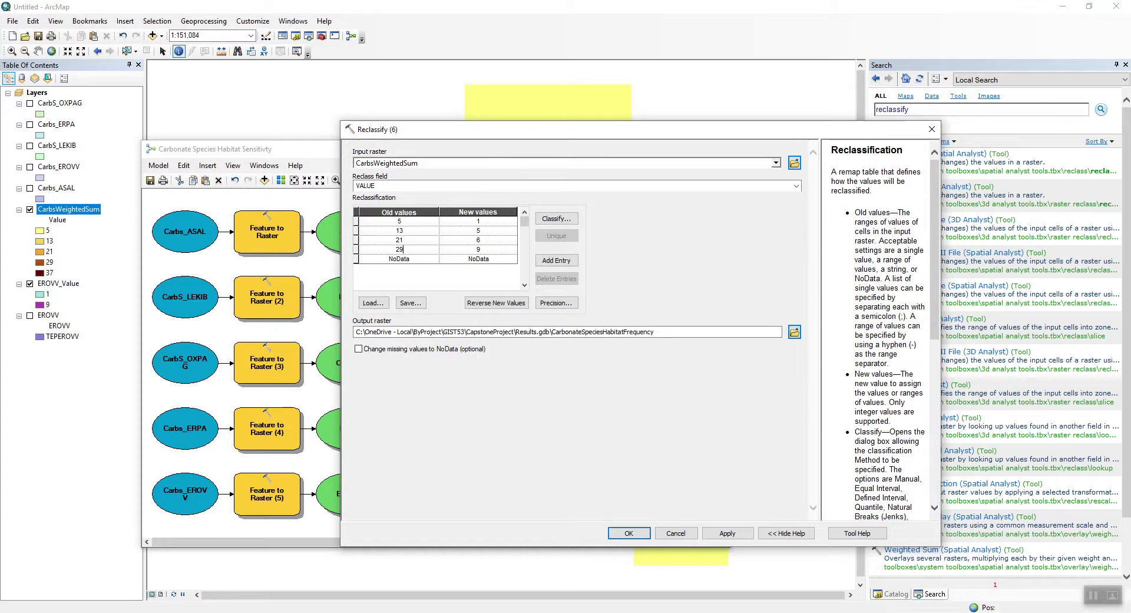
text(- 37)
click(399, 240)
click(479, 259)
text(1)
click(479, 249)
click(629, 534)
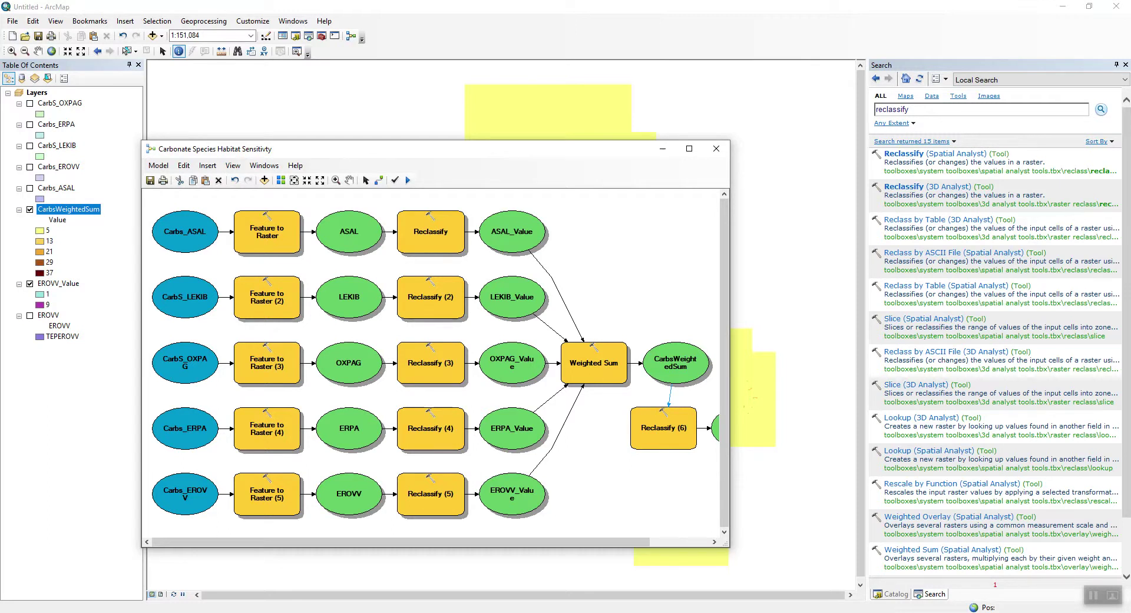
Run the model, close the progress report, and auto-arrange the diagram to fit the model window.
click(408, 179)
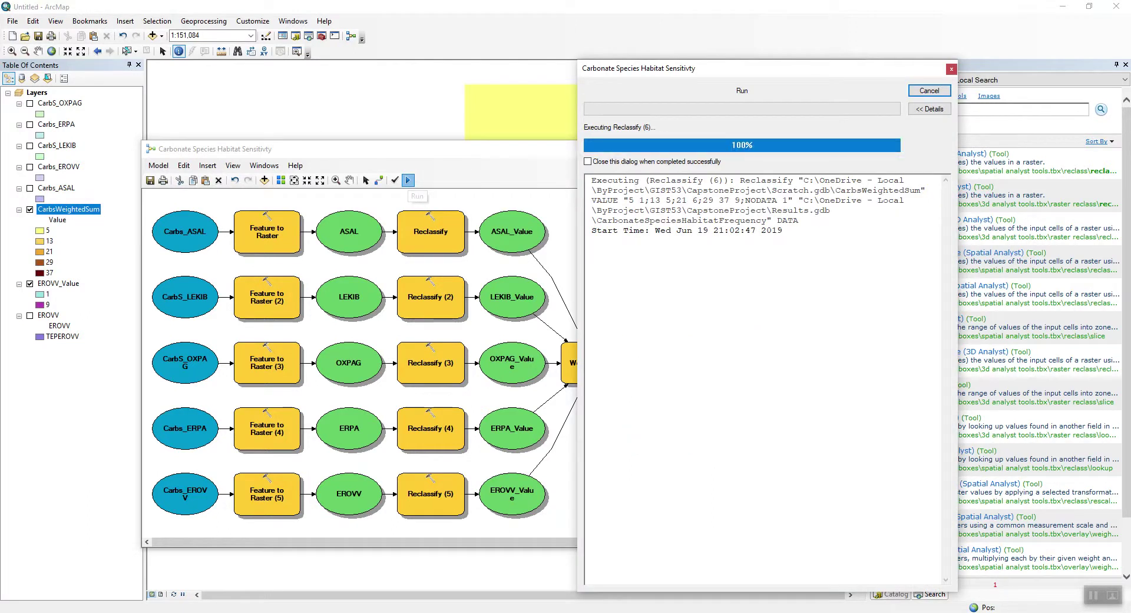
click(930, 91)
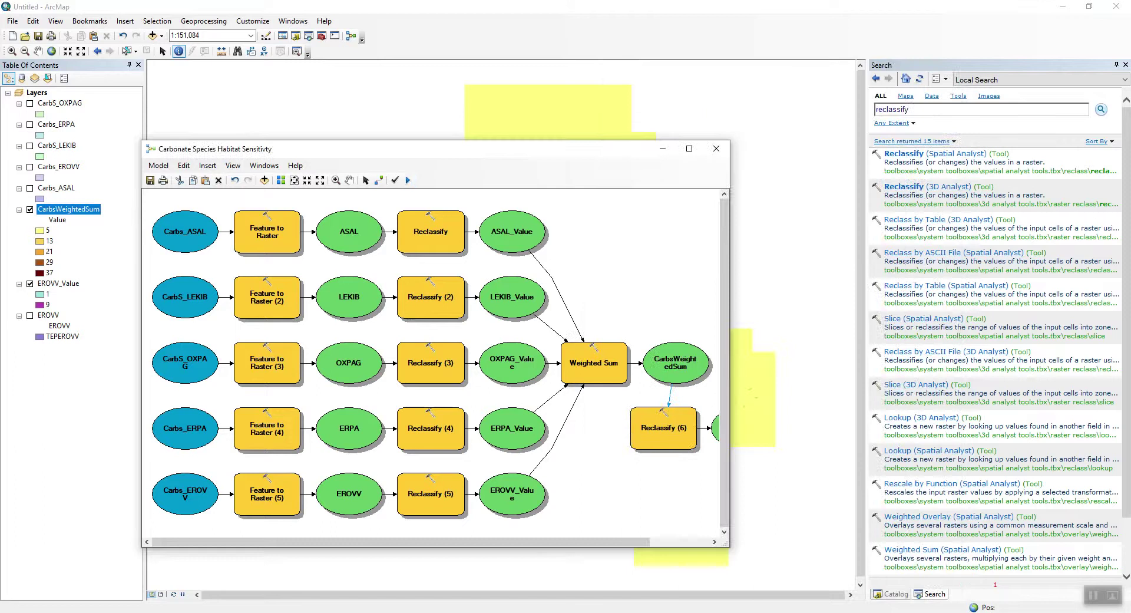
click(281, 180)
click(294, 180)
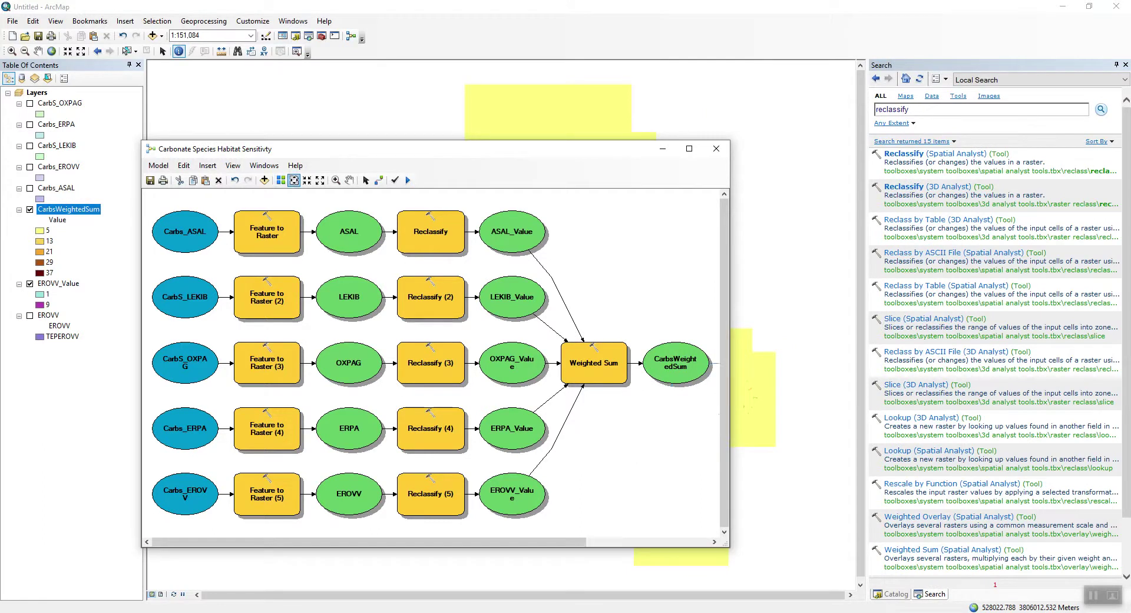
click(294, 180)
Add the CarbonateSpeciesHabitatFrequency output to the map display and hide the CarbsWeightedSum layer, moving the model window aside.
right_click(688, 372)
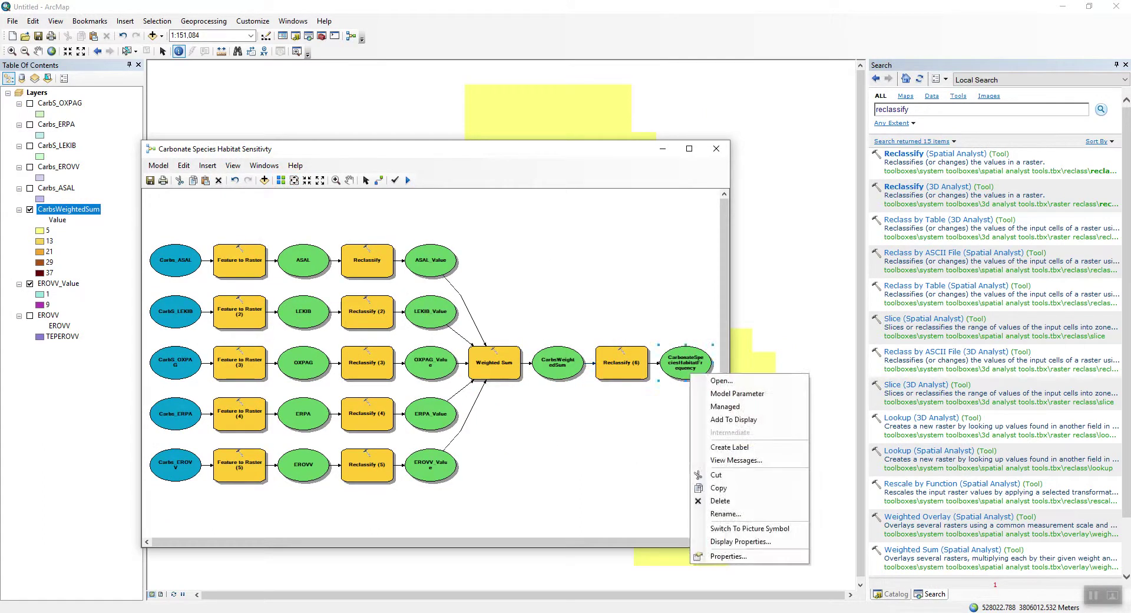
click(716, 420)
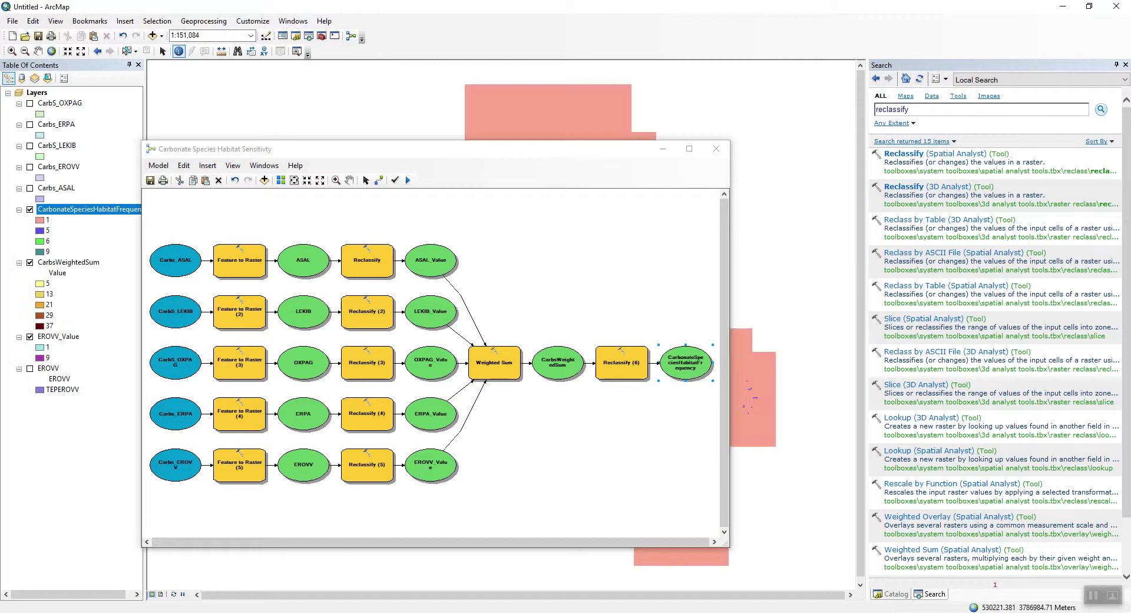
click(29, 262)
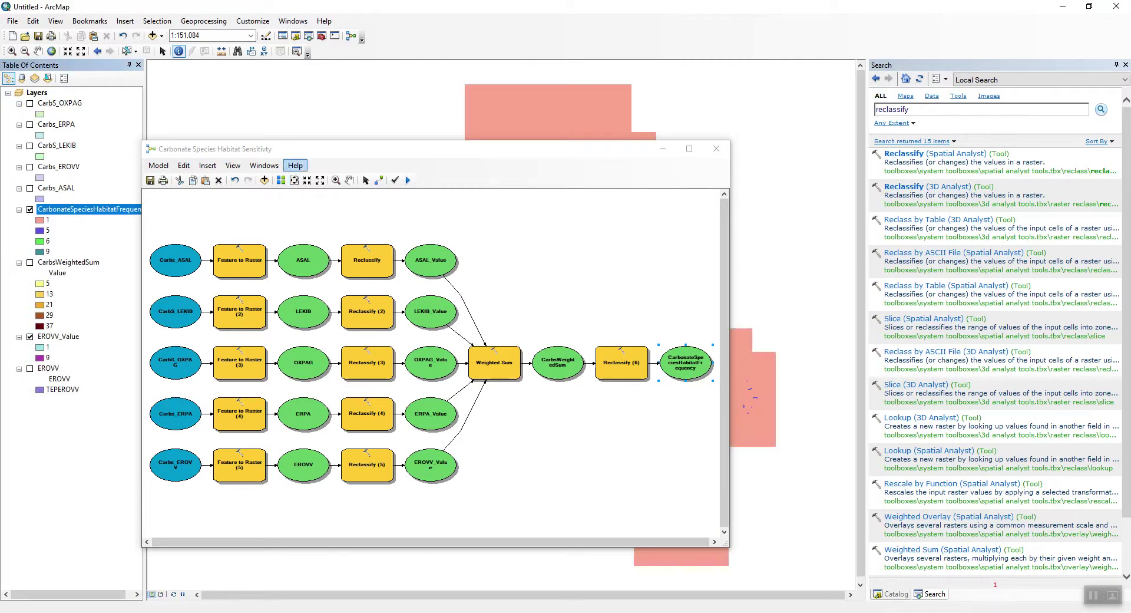
click(291, 136)
drag(330, 149, 581, 131)
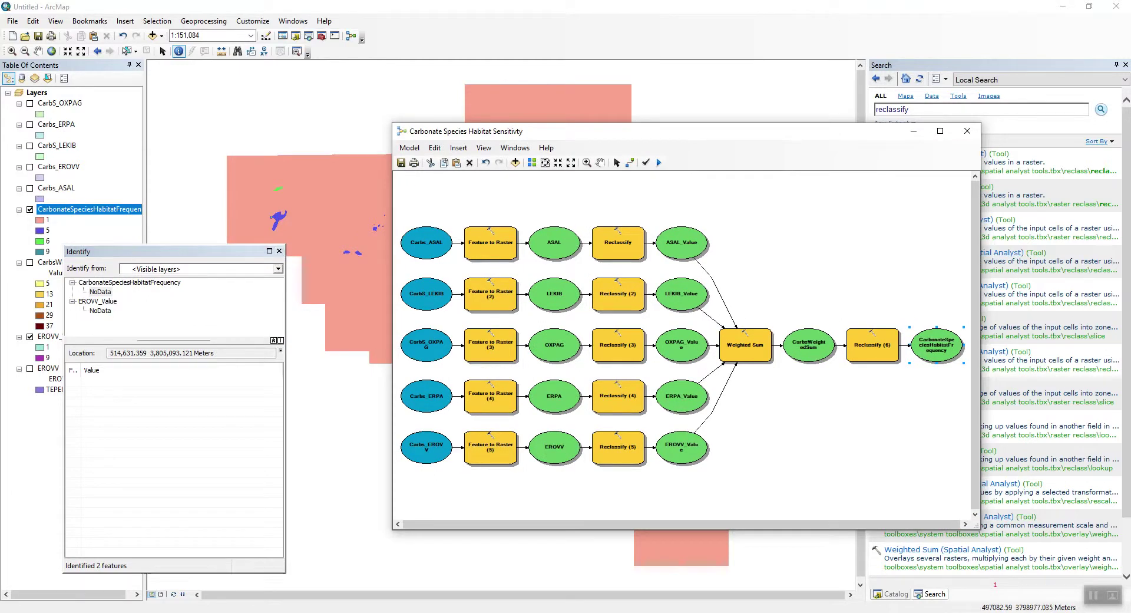
click(279, 251)
Apply a light-to-dark blue color scheme to the unique values of the CarbonateSpeciesHabitatFrequency layer.
right_click(94, 209)
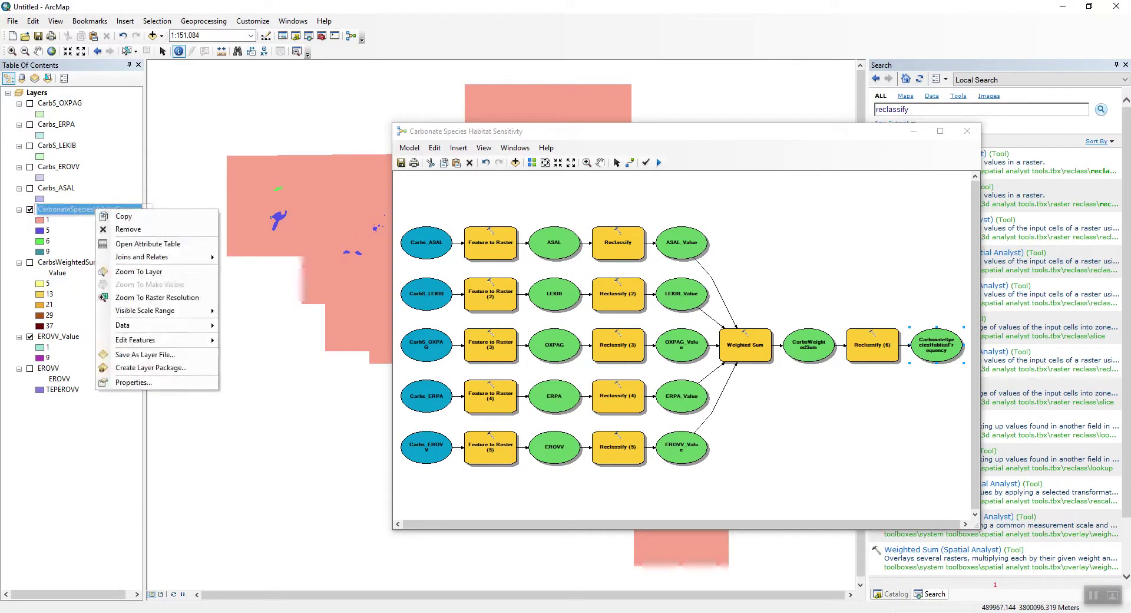
click(133, 382)
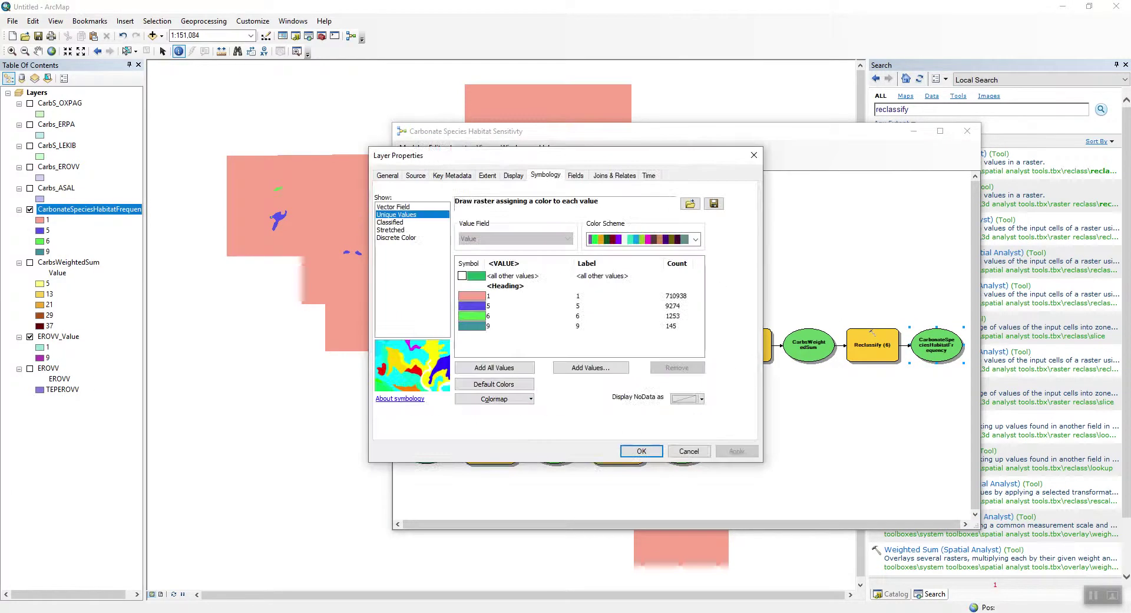
click(696, 239)
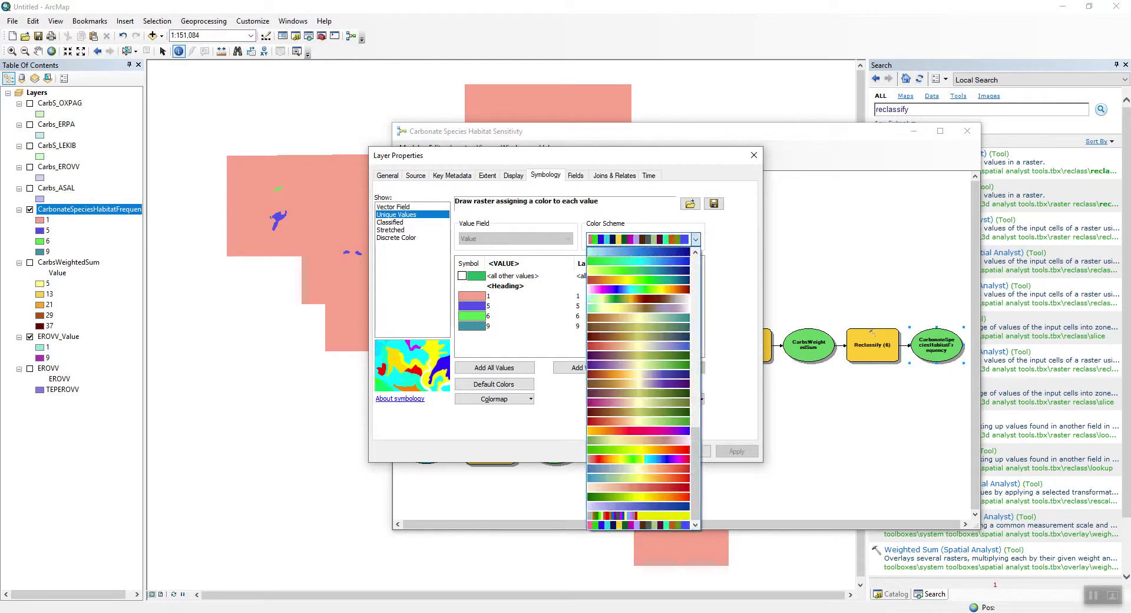
click(696, 270)
click(639, 261)
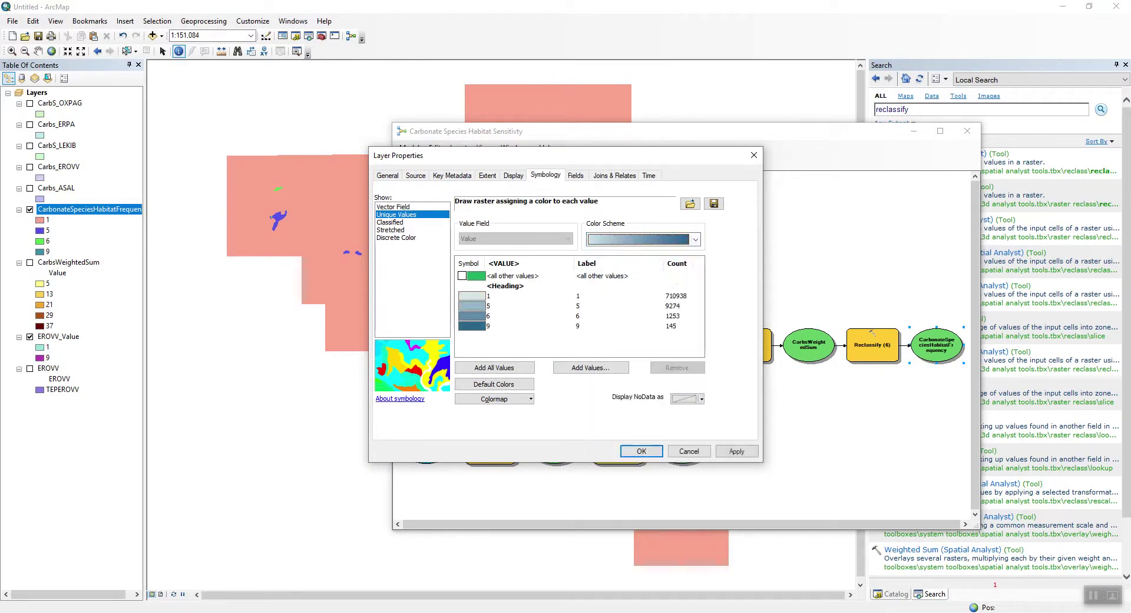
click(735, 453)
click(642, 451)
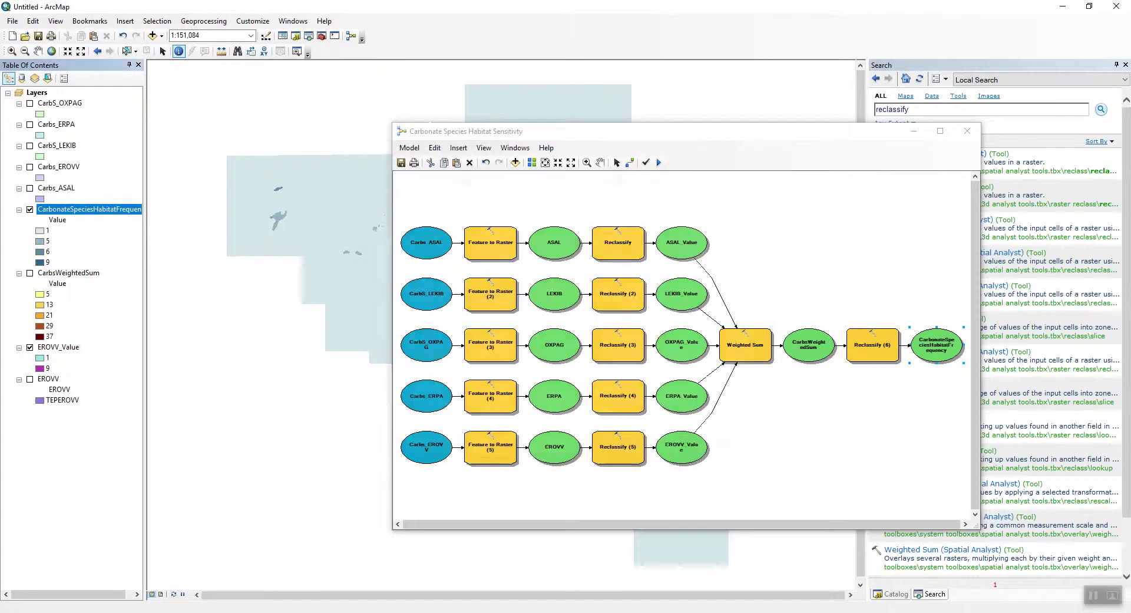
Minimize the model window and examine the darker high-value habitat patches on the map up close.
drag(654, 132, 585, 175)
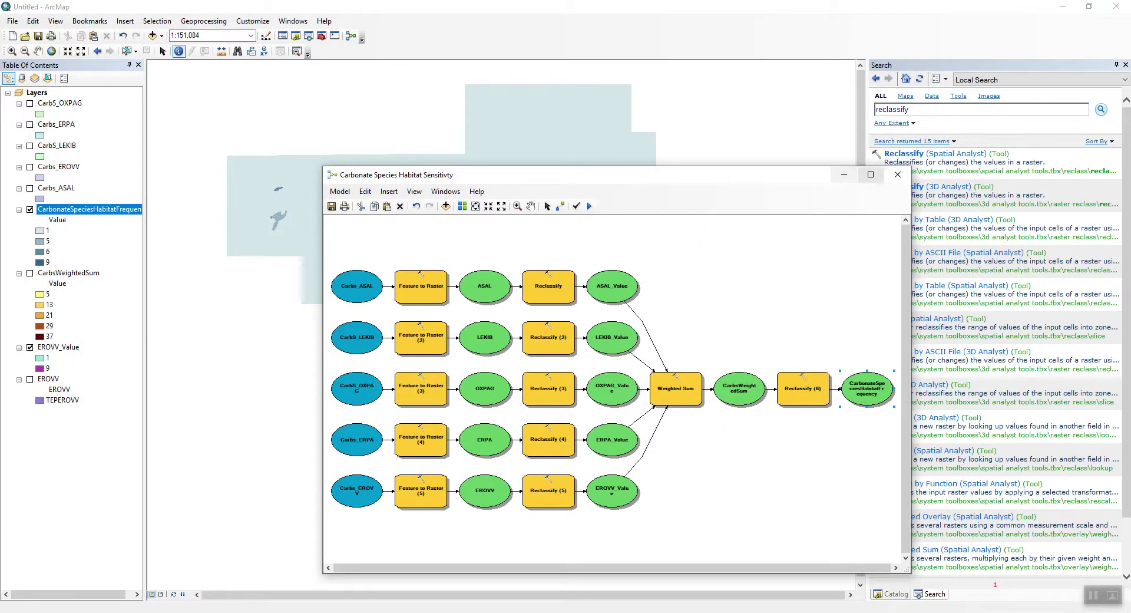
click(843, 174)
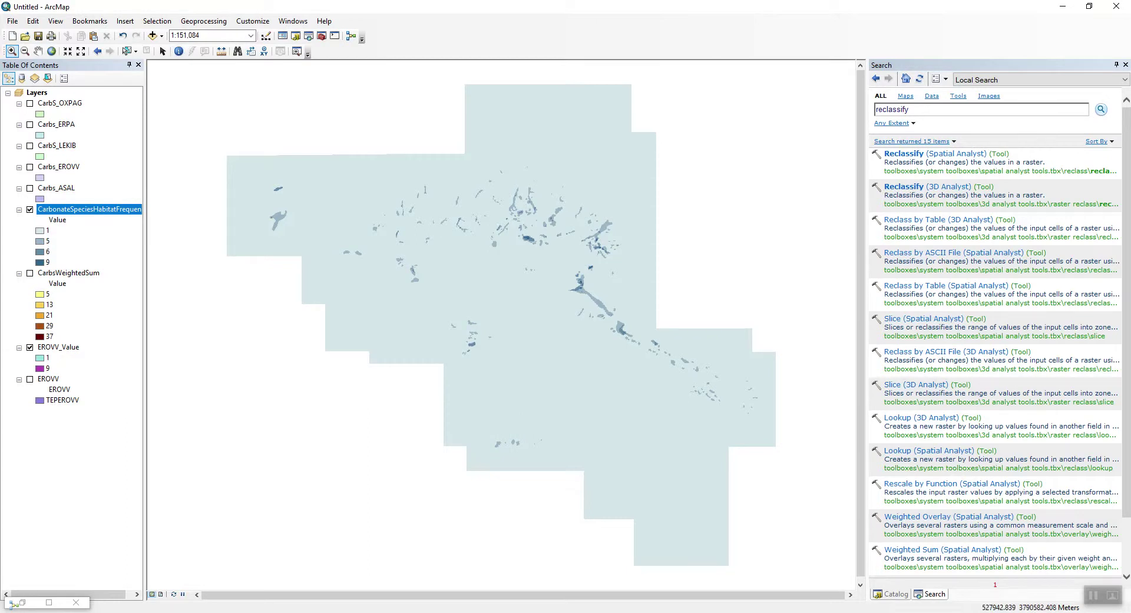
drag(468, 185, 692, 383)
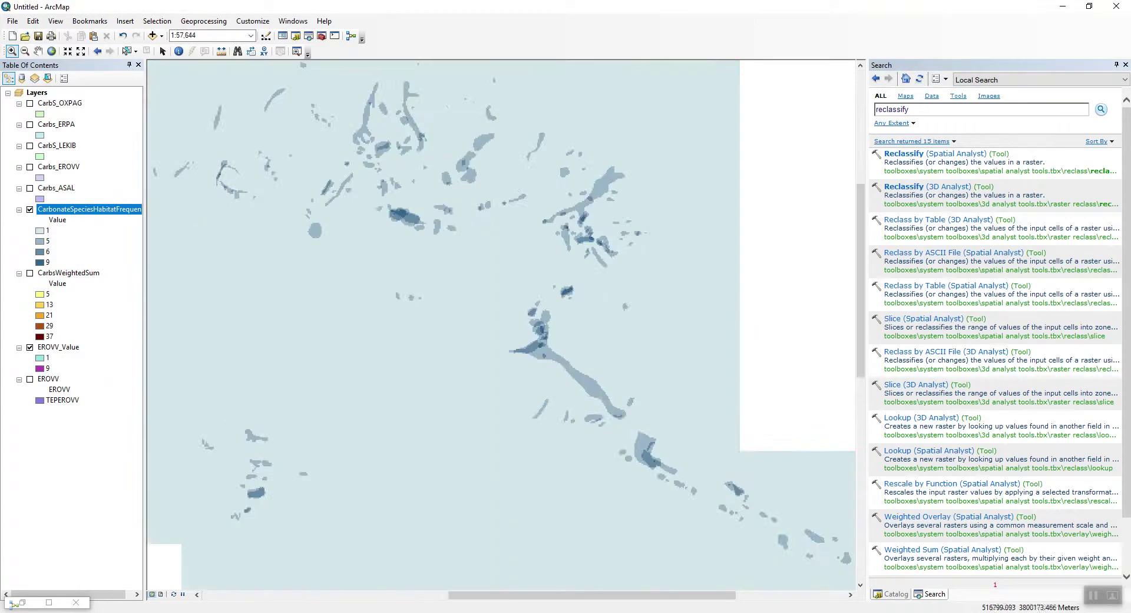
drag(368, 153, 633, 432)
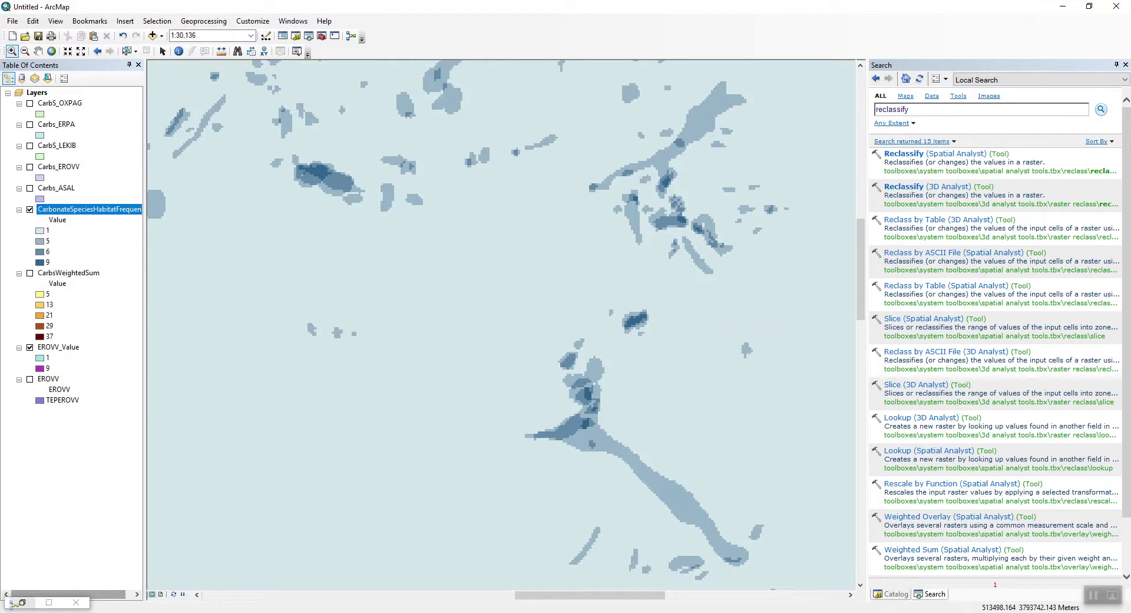
Restore and maximize the model window, fitting the whole diagram in it.
click(22, 602)
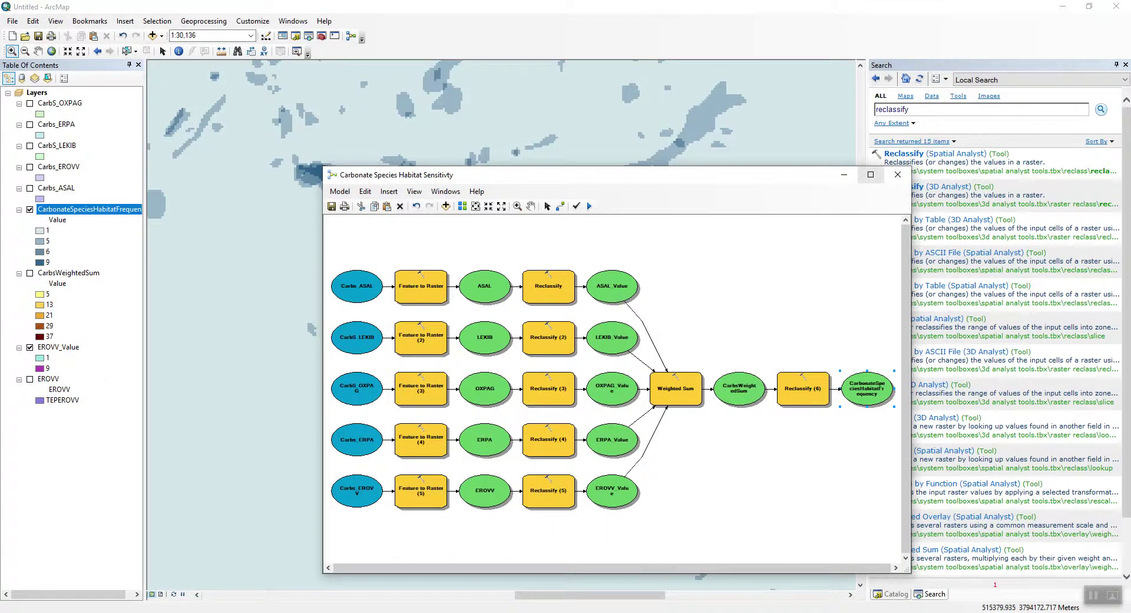
click(870, 174)
click(153, 36)
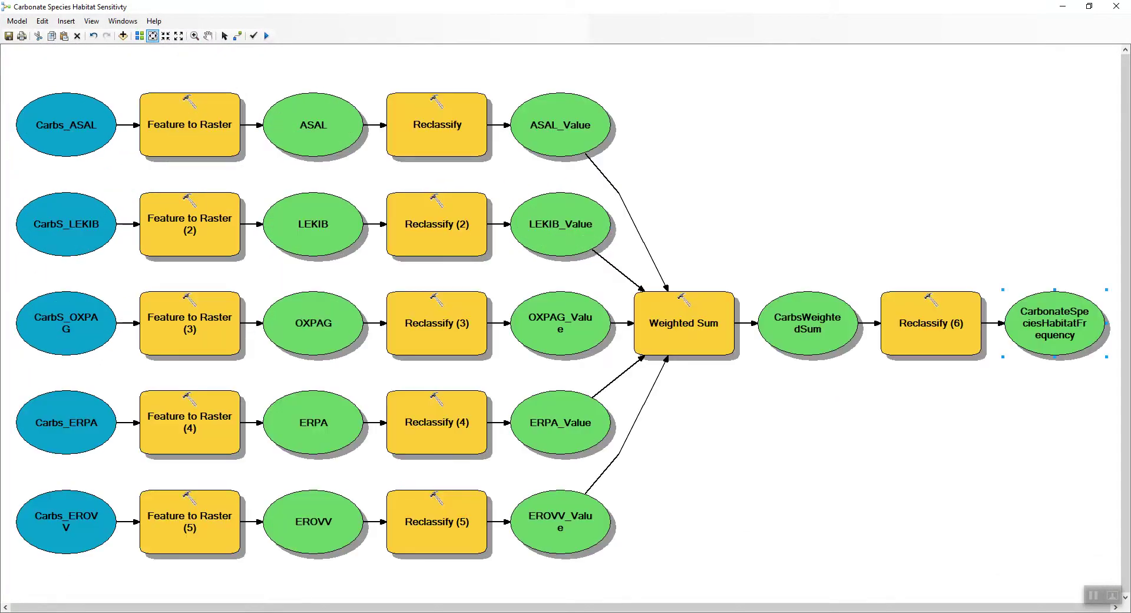